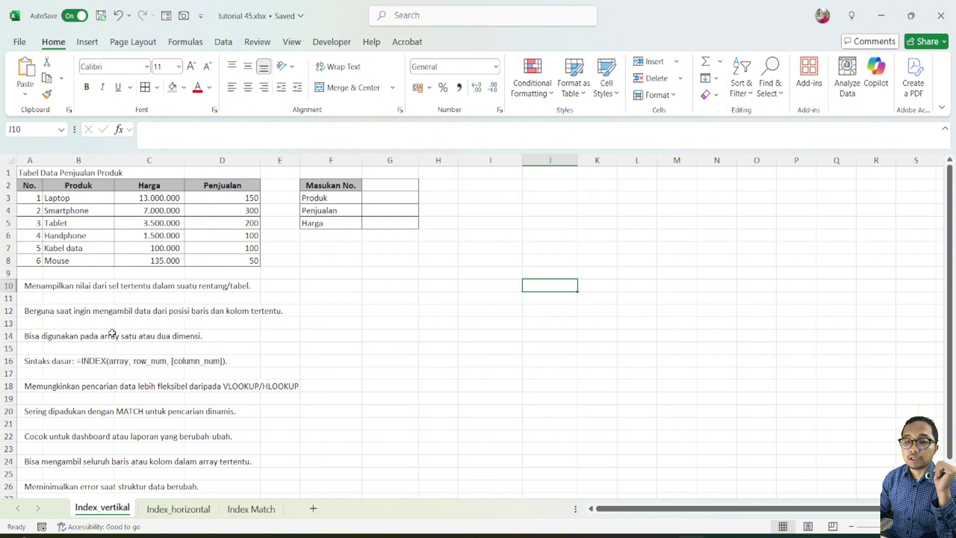
Examine the Index Match sheet, and the product table and lookup box on the Index_vertikal sheet
left_click(258, 510)
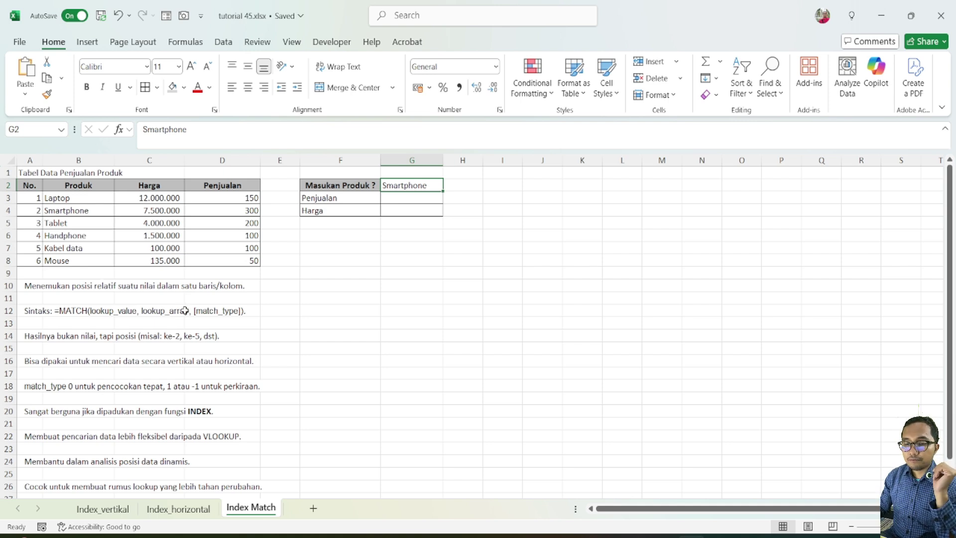
left_click(104, 508)
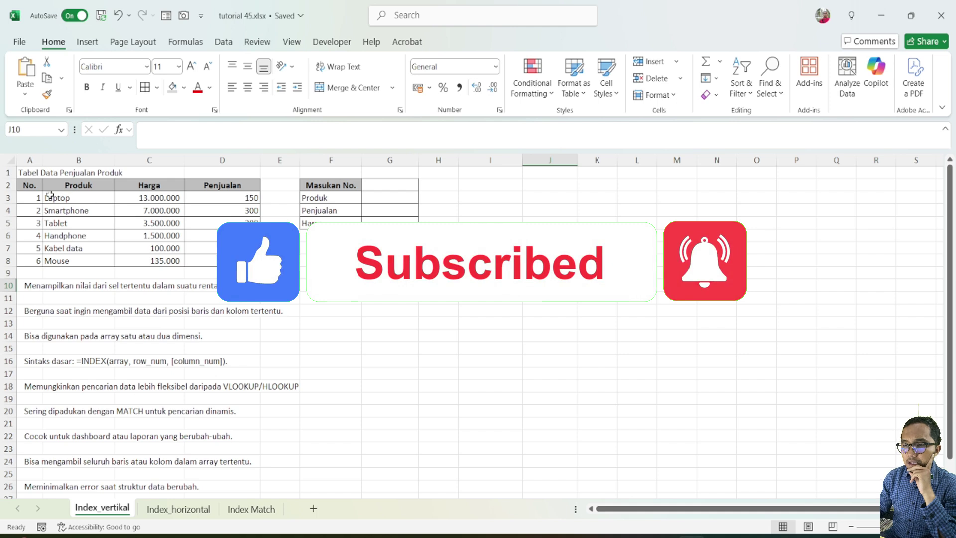
left_click(386, 286)
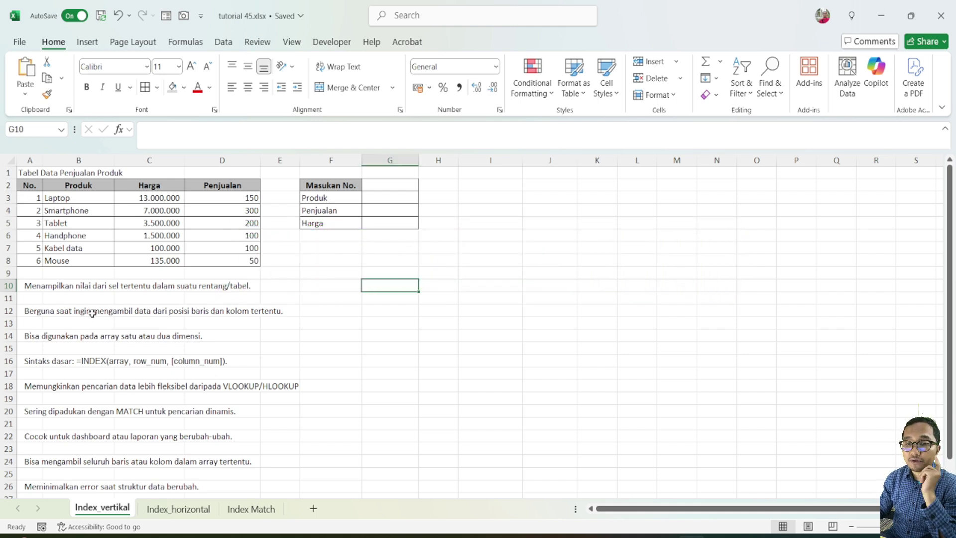
left_click(35, 198)
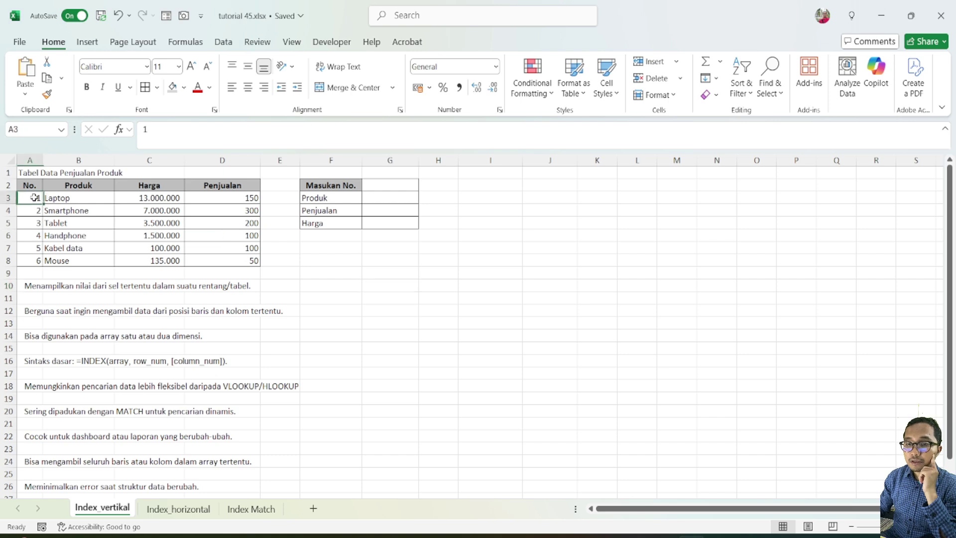
left_click(88, 197)
left_click(148, 198)
left_click(225, 197)
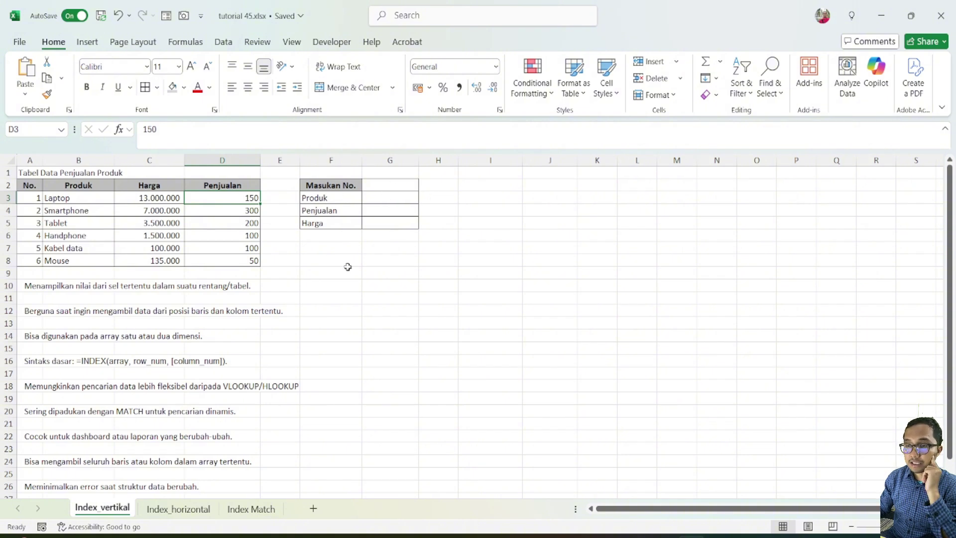
left_click(357, 183)
left_click(381, 247)
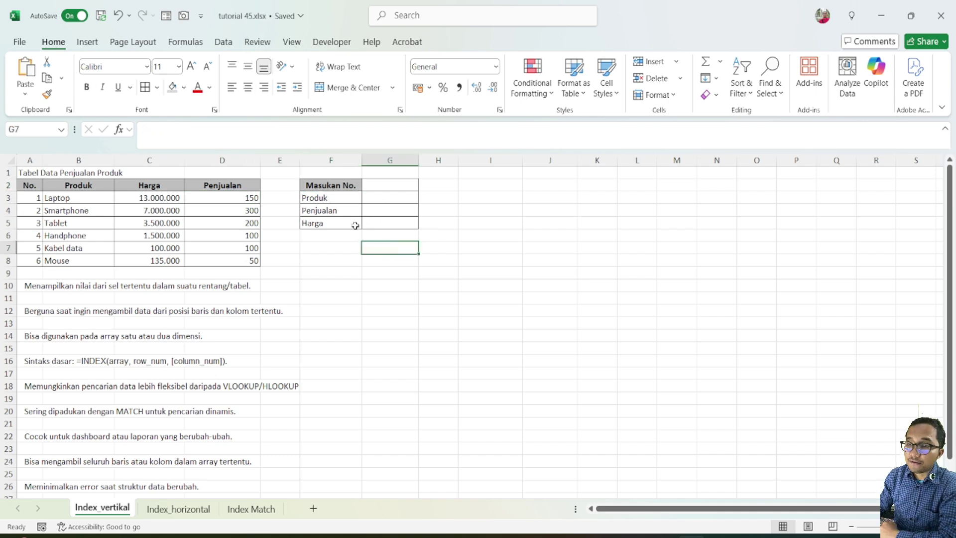
Enter 4 as the lookup number beside Masukan No. in cell G2
left_click(407, 185)
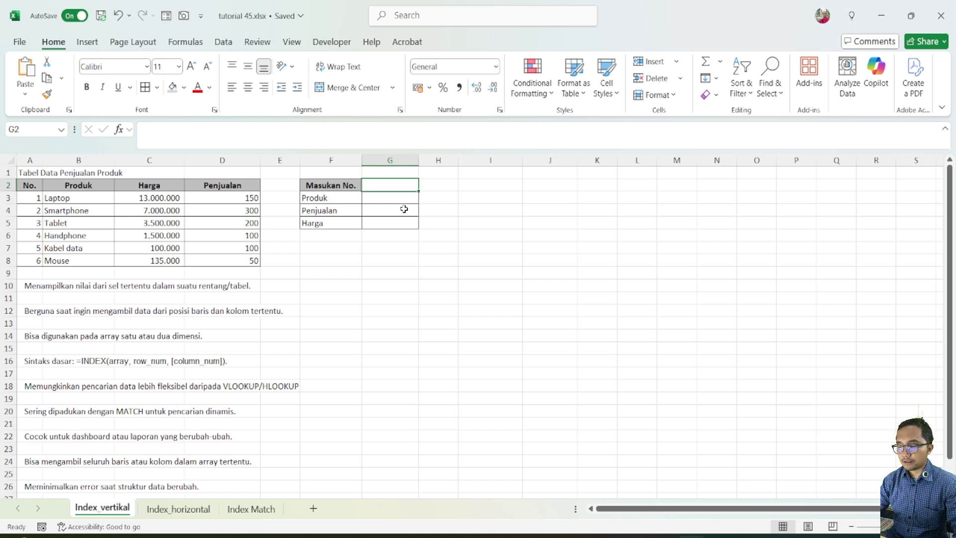
type("4")
key("Return")
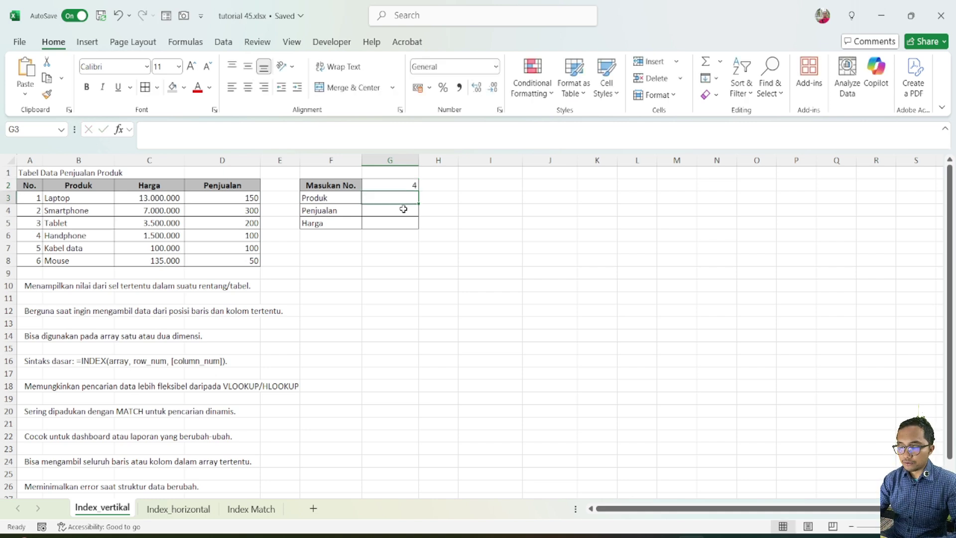
Enter the formula =INDEX(B3:B8;G2) in cell G3 to return the product name for the lookup number
type("=")
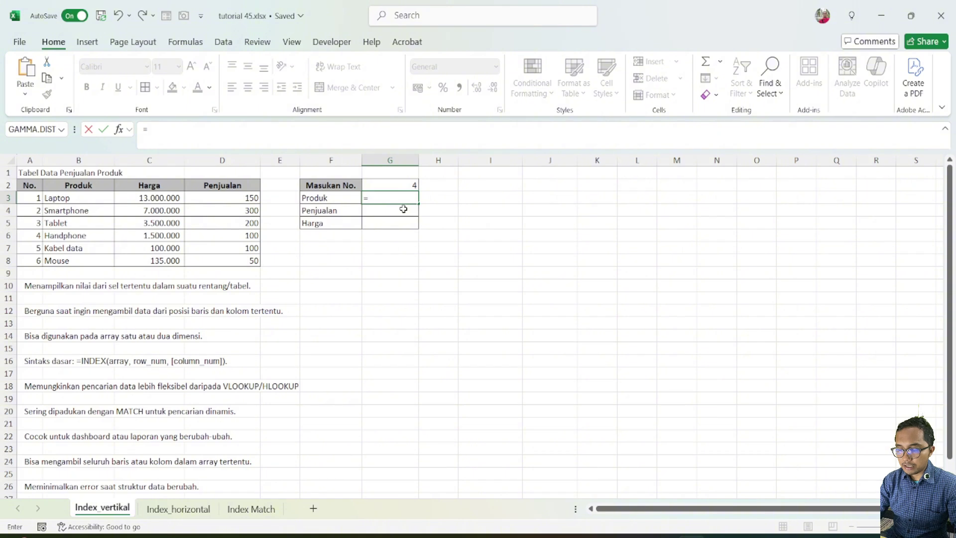
type("index")
double_click(405, 212)
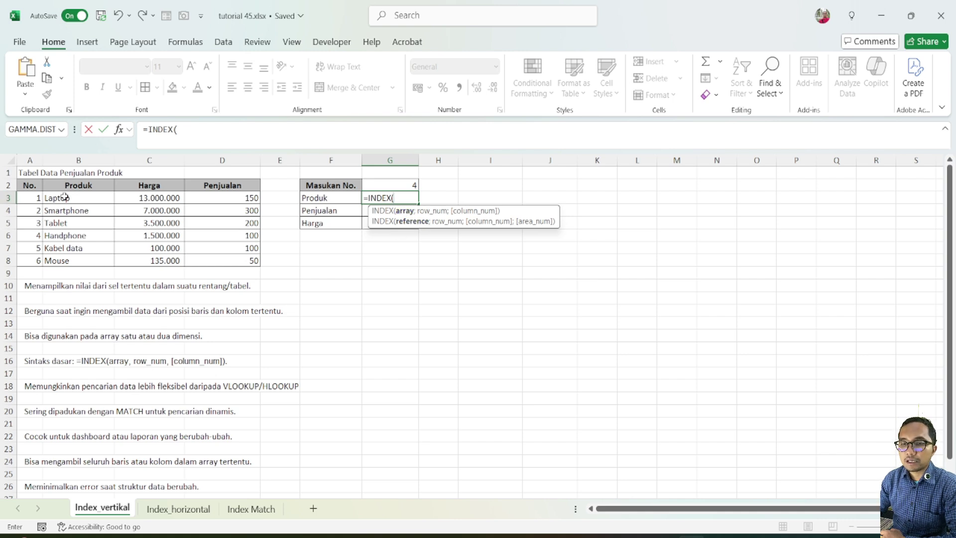
left_click_drag(65, 196, 62, 260)
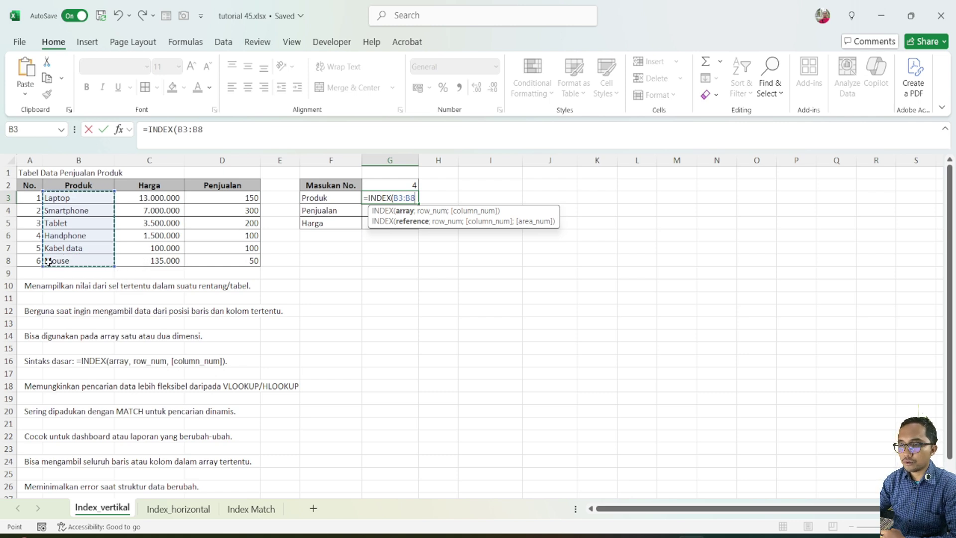
type(";")
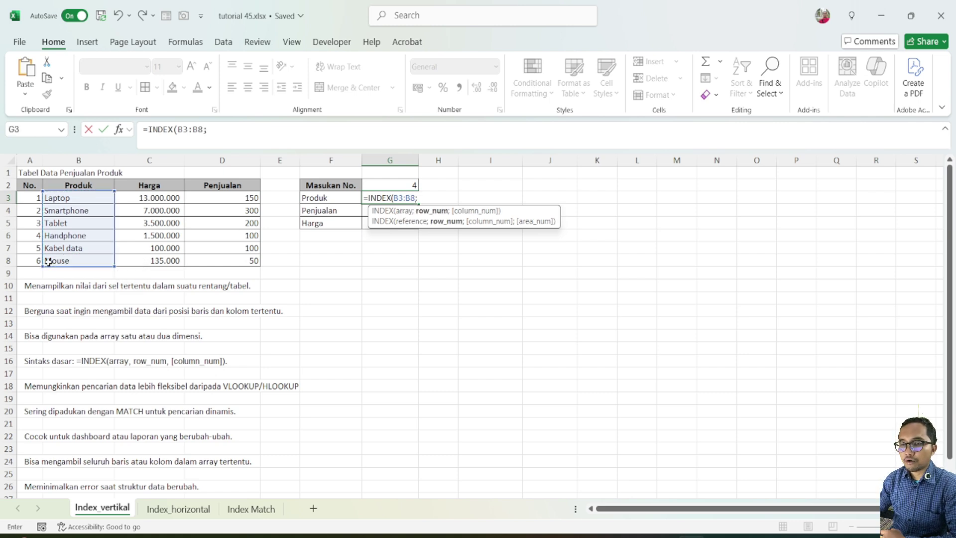
left_click(395, 187)
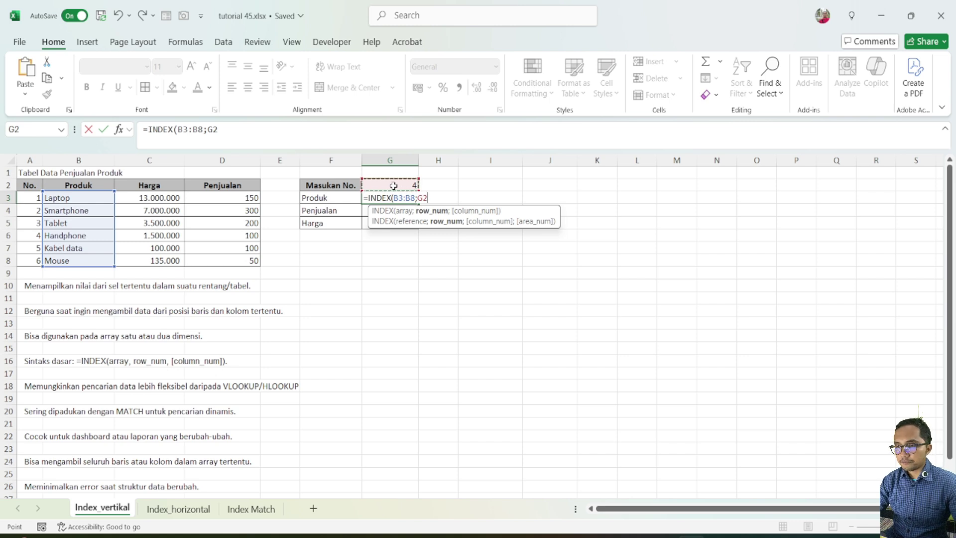
type(")")
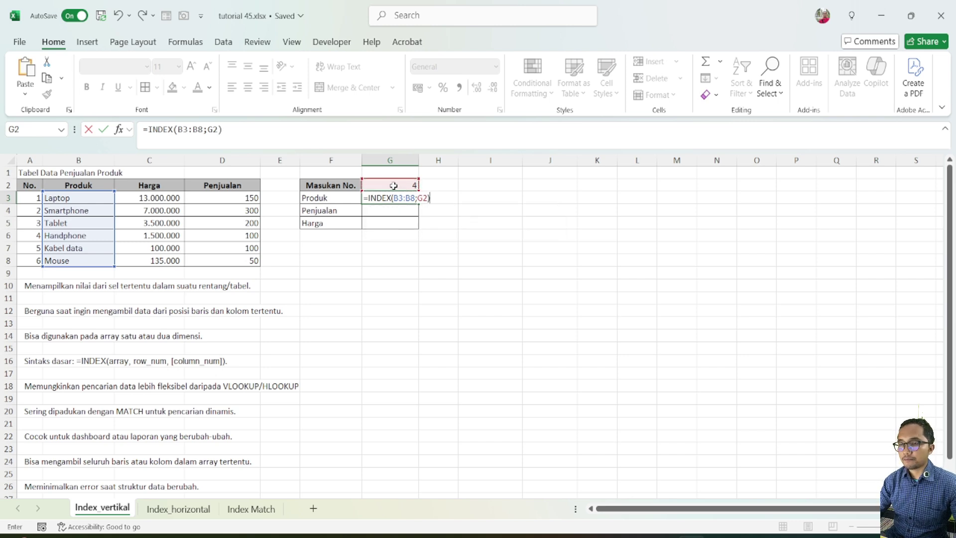
key("Return")
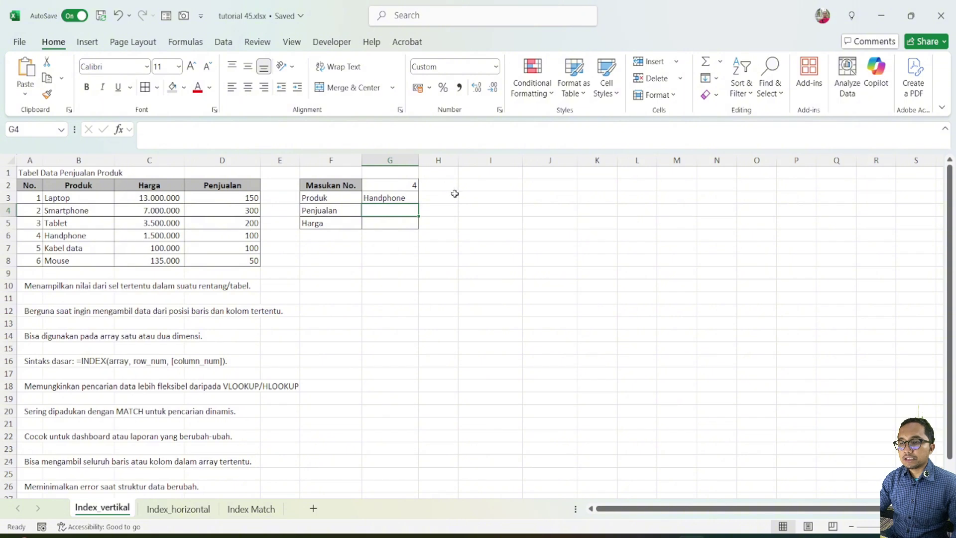
left_click(402, 198)
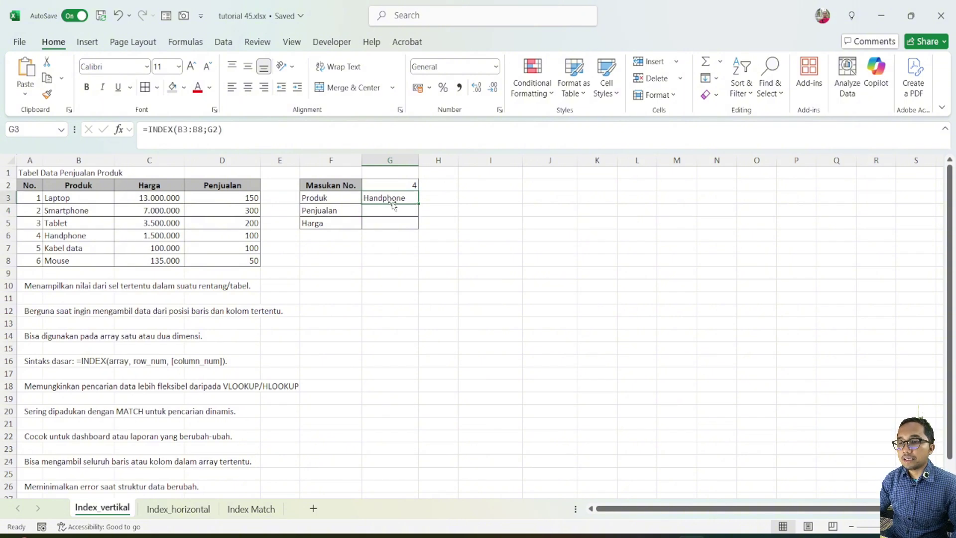
left_click(399, 186)
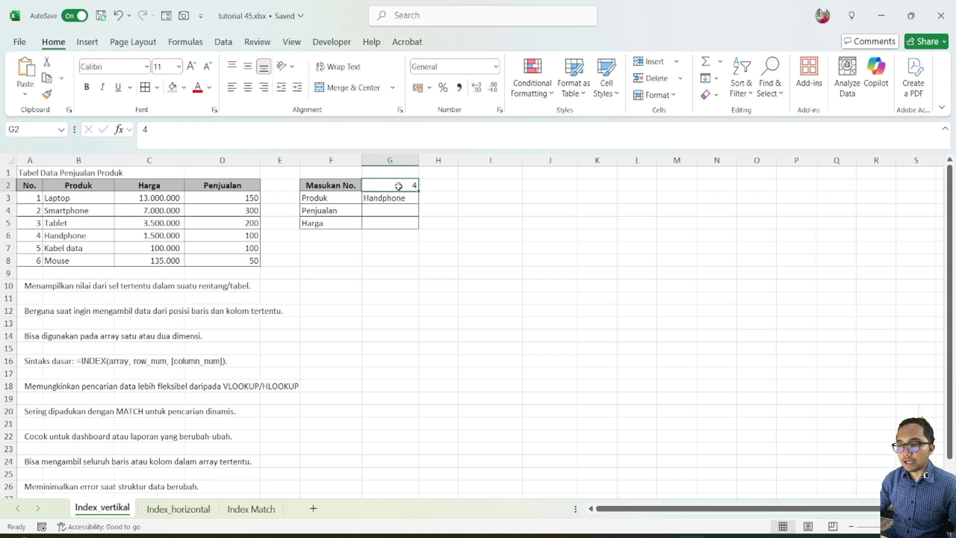
left_click(397, 197)
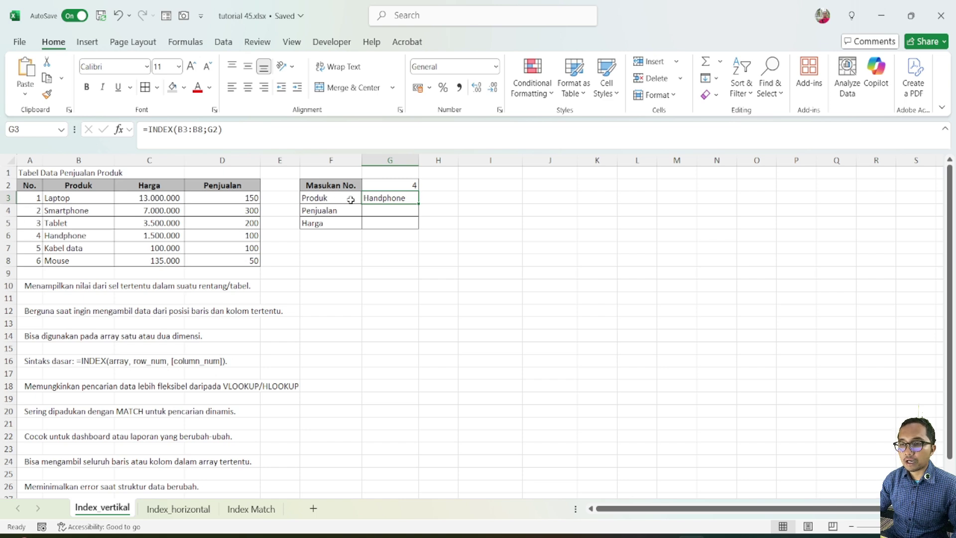
Enter the formula =INDEX(D3:D8;G2) in cell G4 to return the Penjualan value for the lookup number
left_click(393, 213)
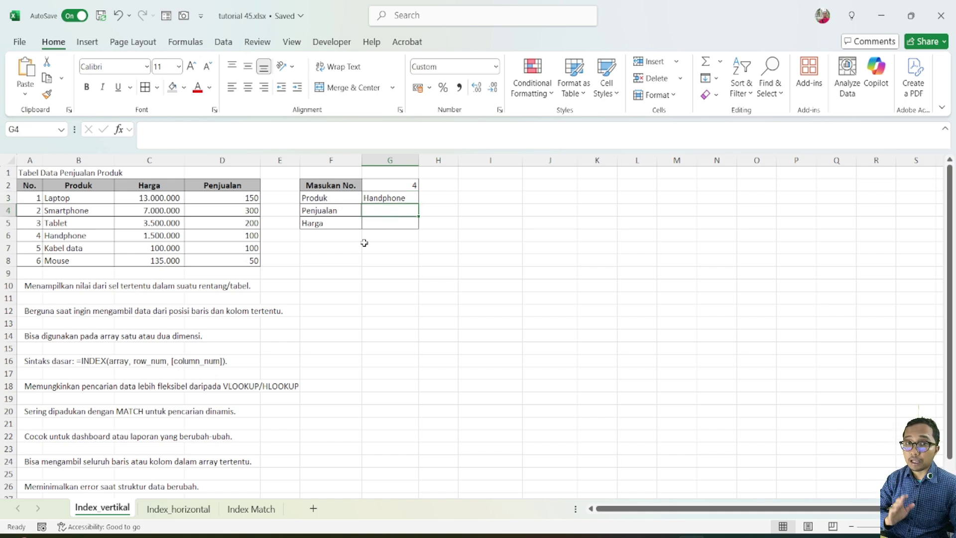
type("=index")
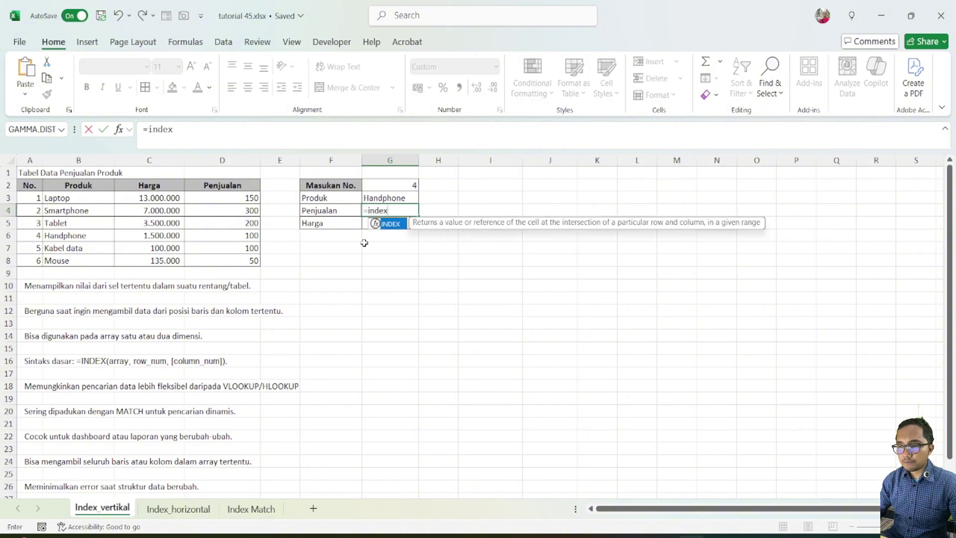
key("Tab")
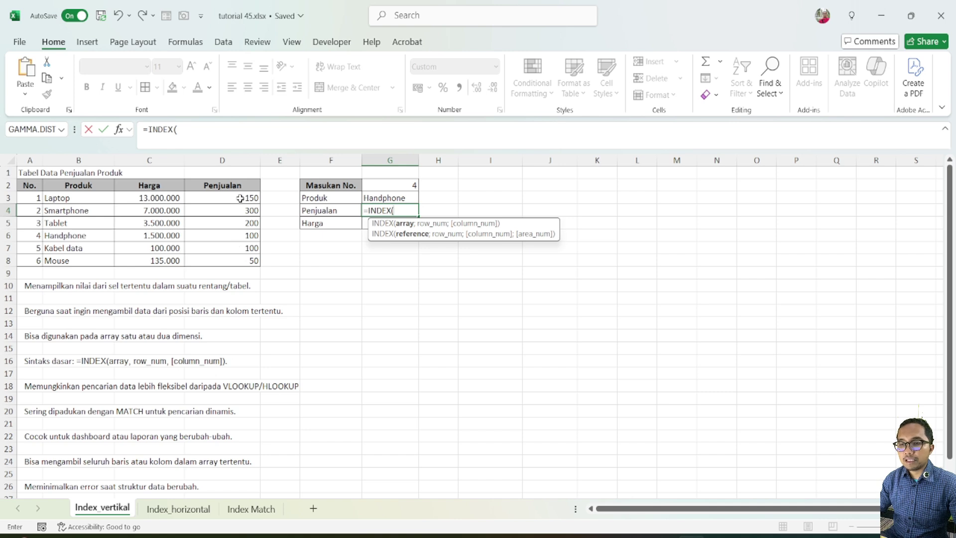
left_click_drag(240, 199, 211, 269)
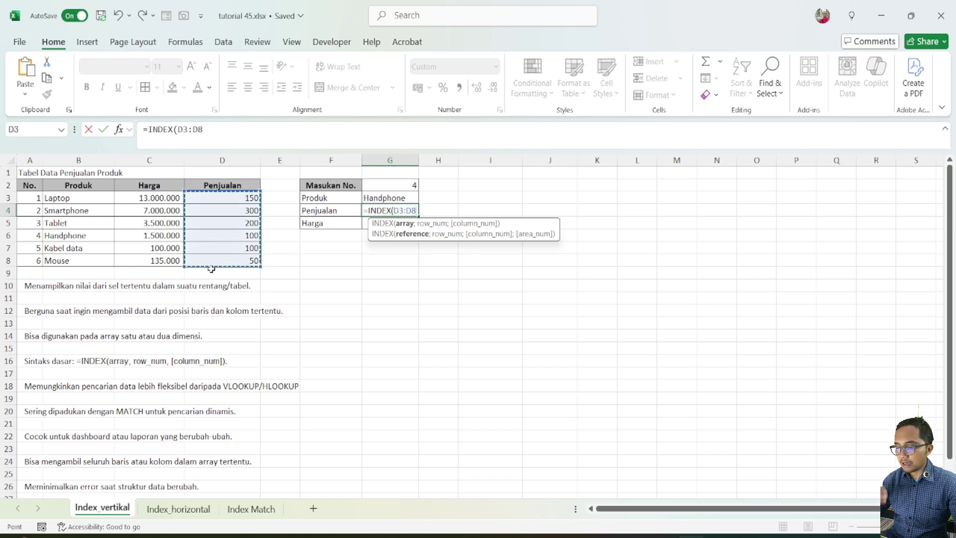
type(";")
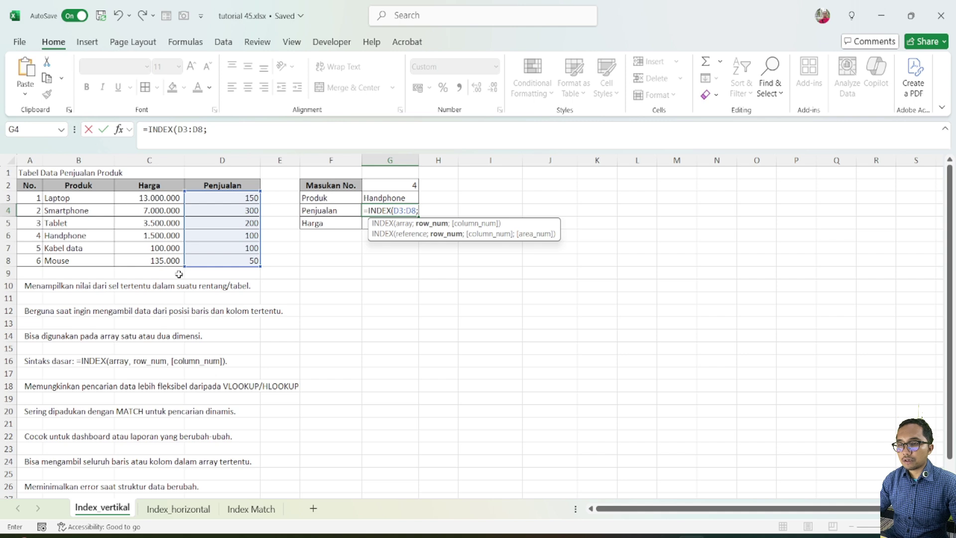
left_click(394, 188)
type(")")
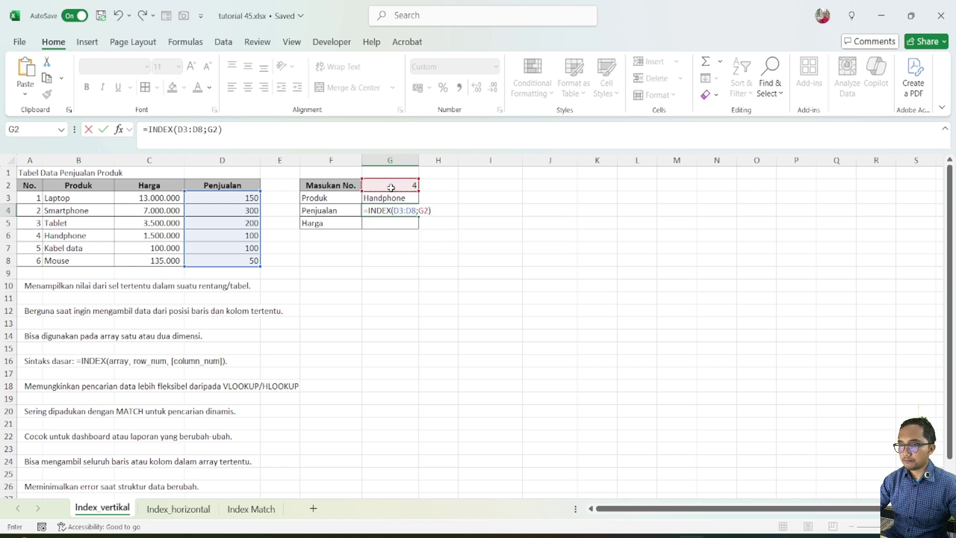
key("Return")
left_click(405, 200)
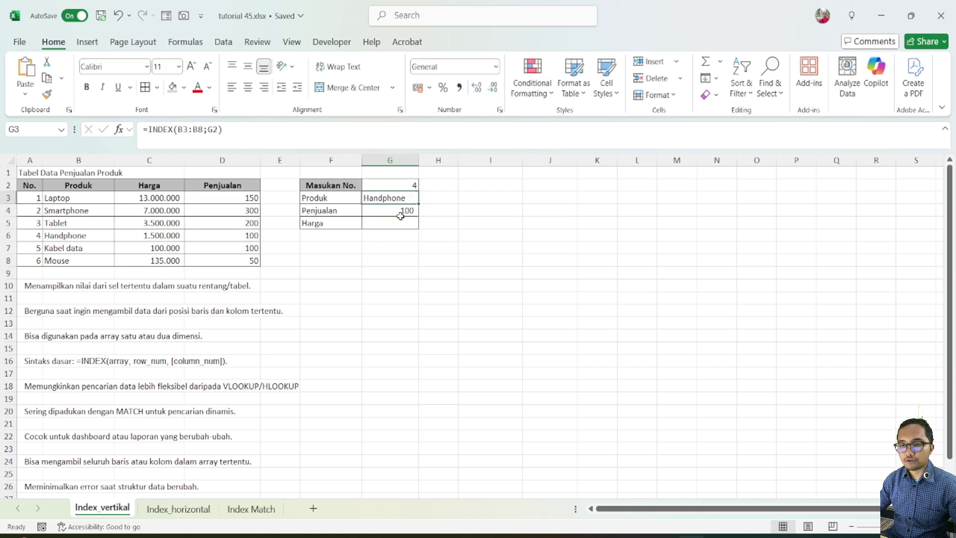
left_click(382, 221)
left_click(250, 238)
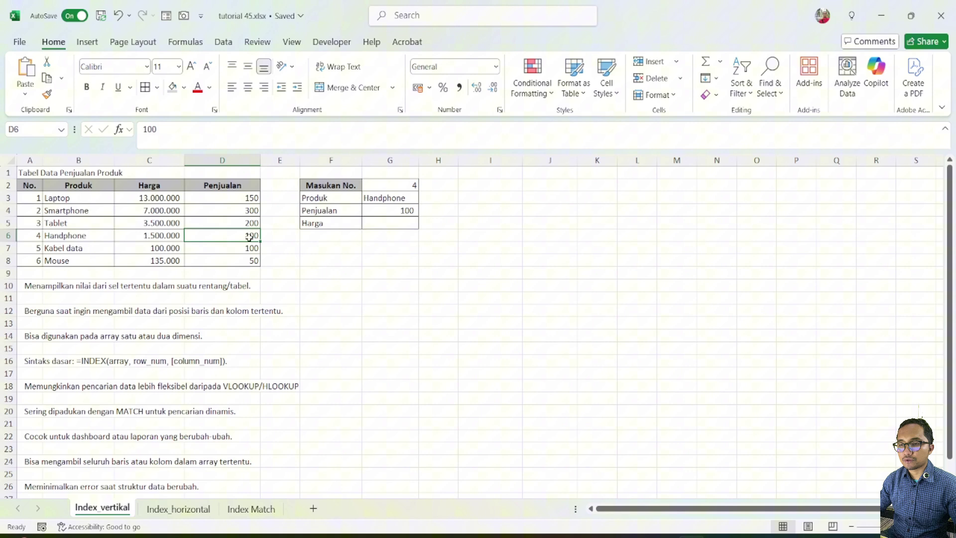
Enter the formula =INDEX(C3:C8;G2) in cell G5 to return the Harga value for the lookup number
left_click(372, 228)
type("=")
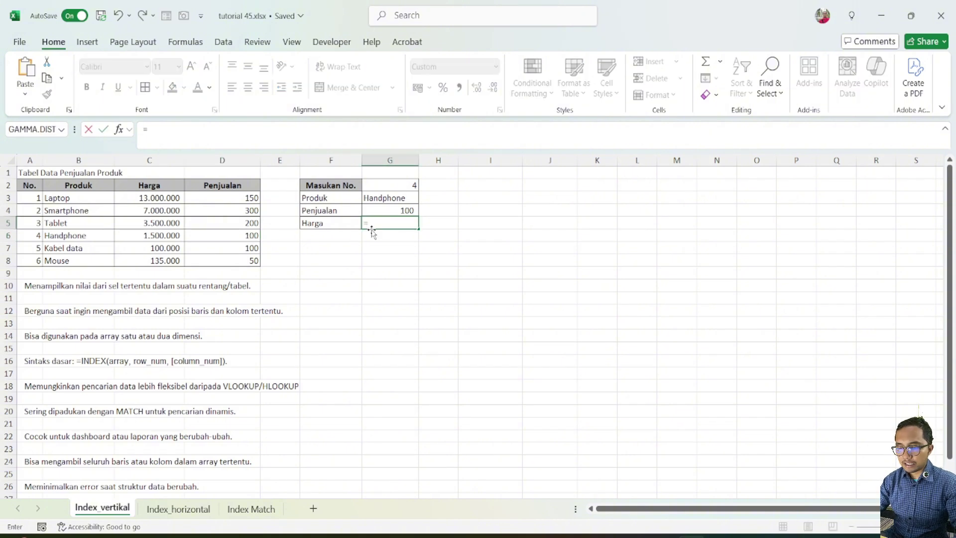
type("index(")
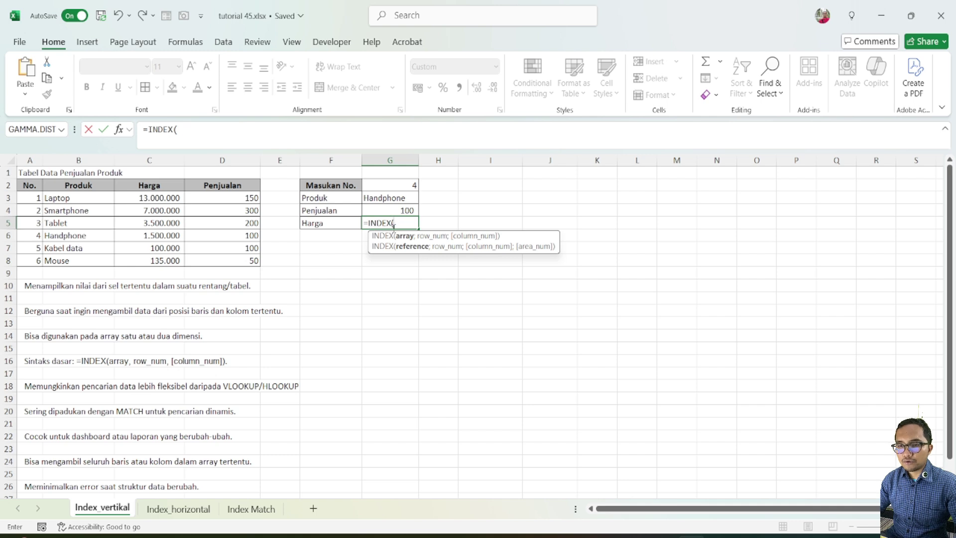
left_click_drag(146, 199, 149, 261)
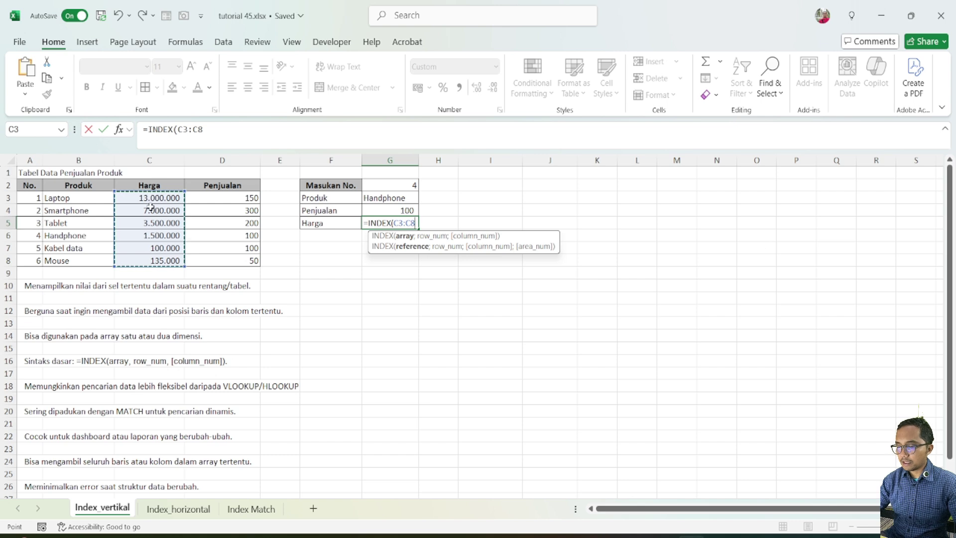
type(";")
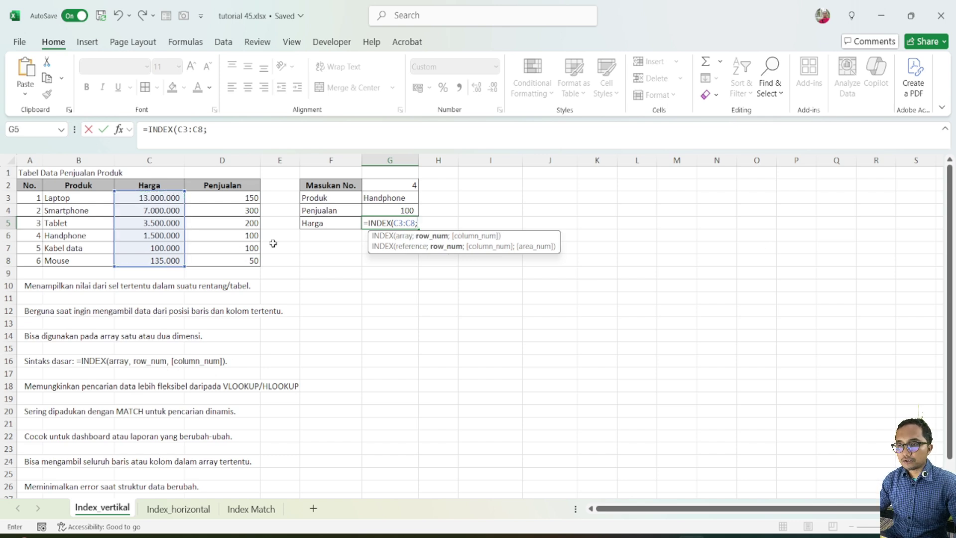
left_click(384, 184)
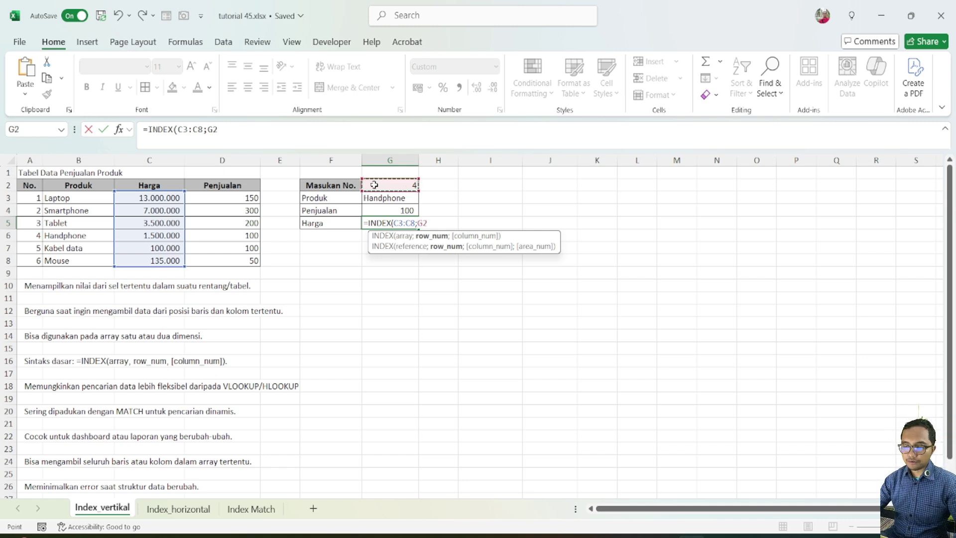
type(")")
key("Return")
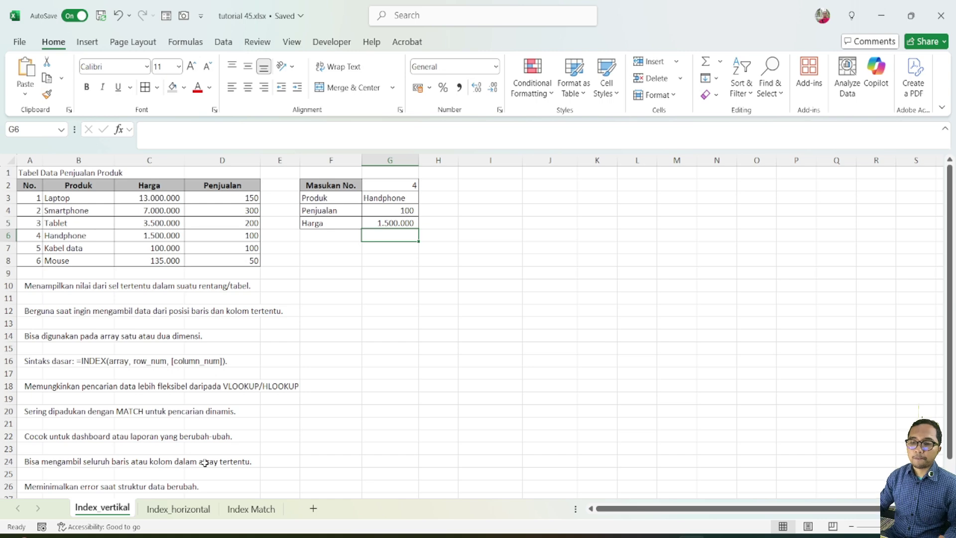
On the Index_horizontal sheet, enter 5 as the lookup number beside Masukan No. in cell M1
key("ctrl+Page_Down")
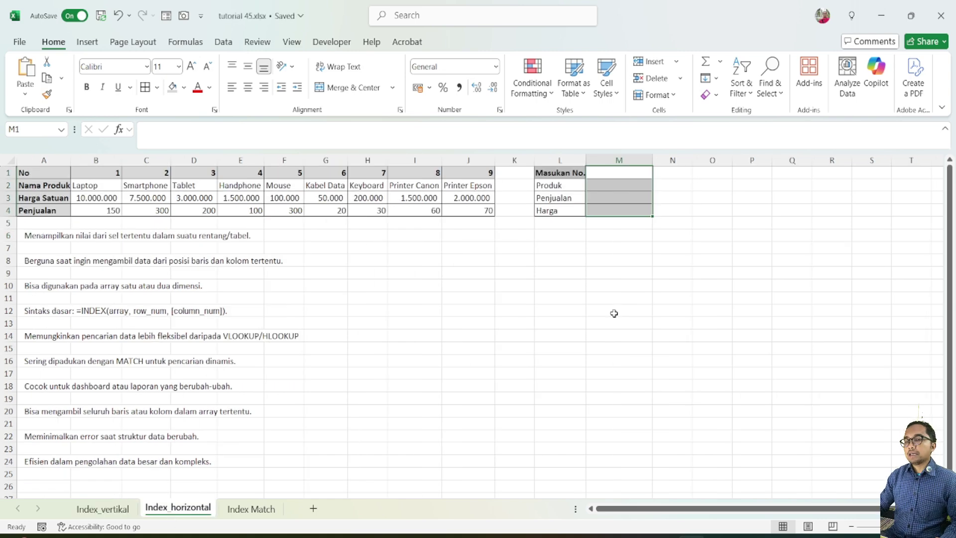
left_click(572, 347)
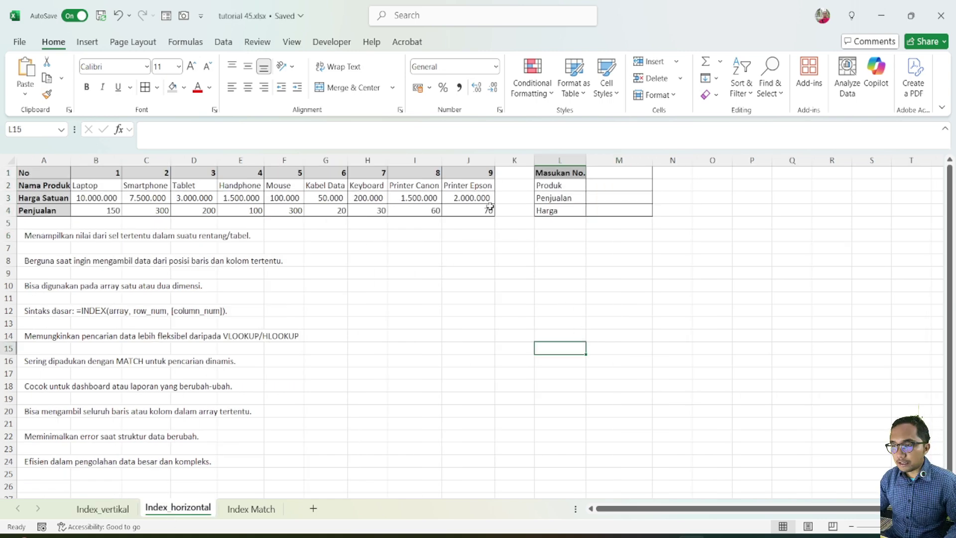
left_click(643, 172)
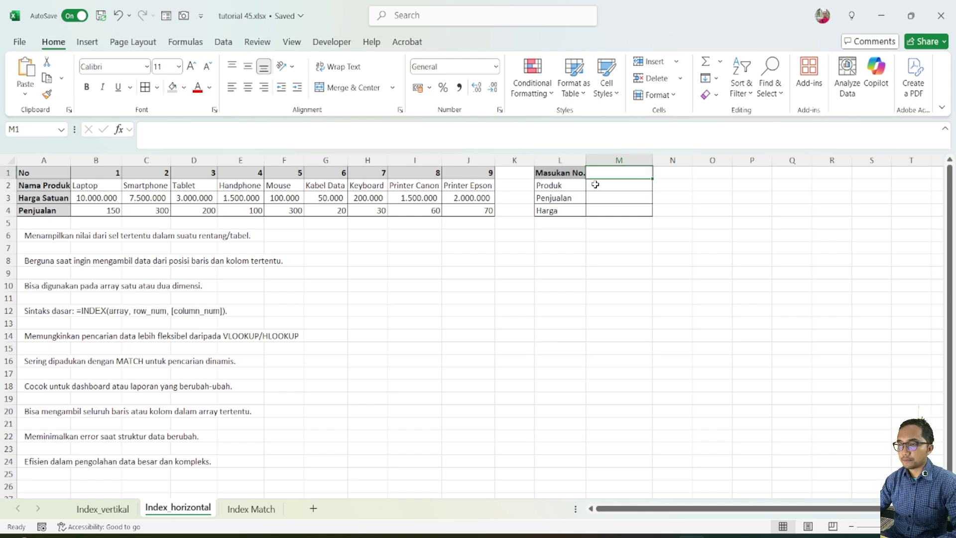
type("5")
key("Return")
Enter the formula =INDEX(B2:J2;M1) in cell M2 to return the product name for the lookup number
type("=")
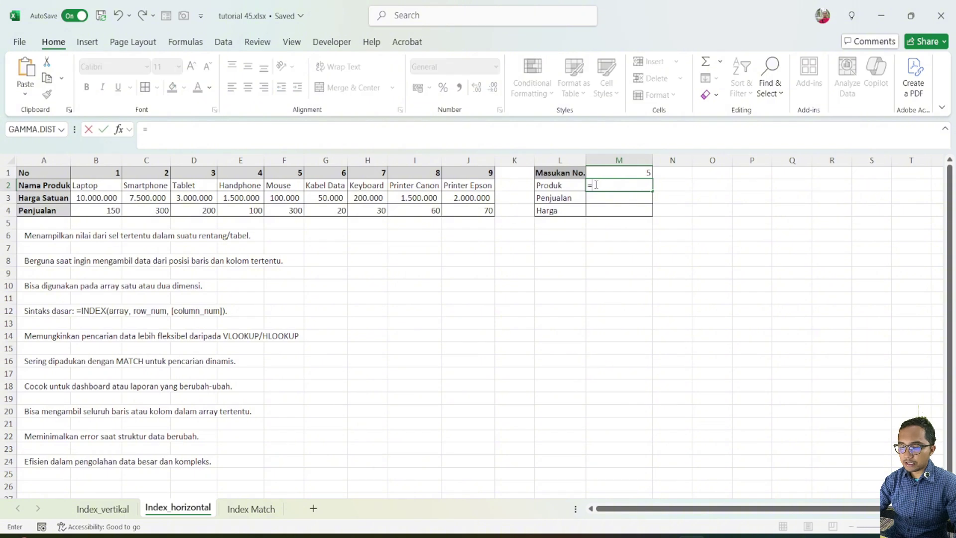
type("index")
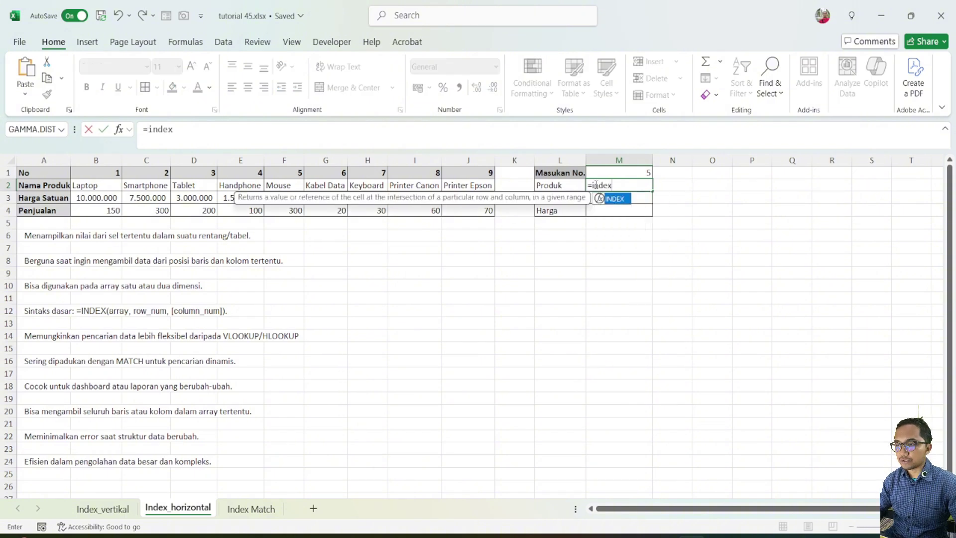
key("Tab")
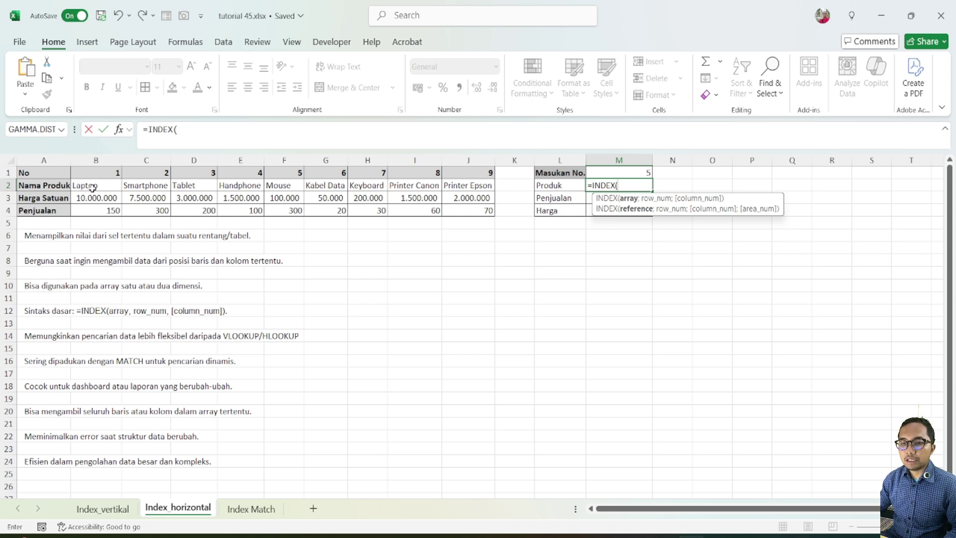
left_click_drag(181, 186, 458, 188)
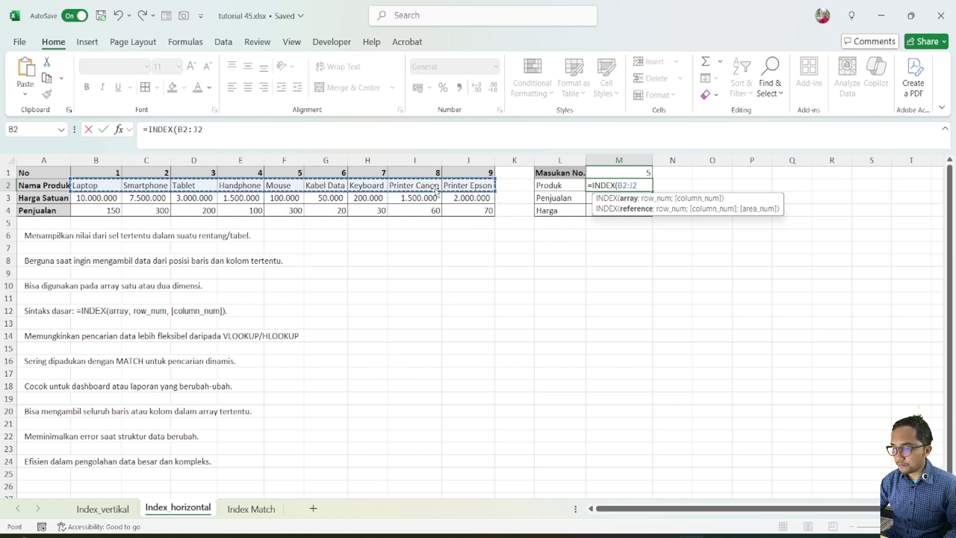
type(";")
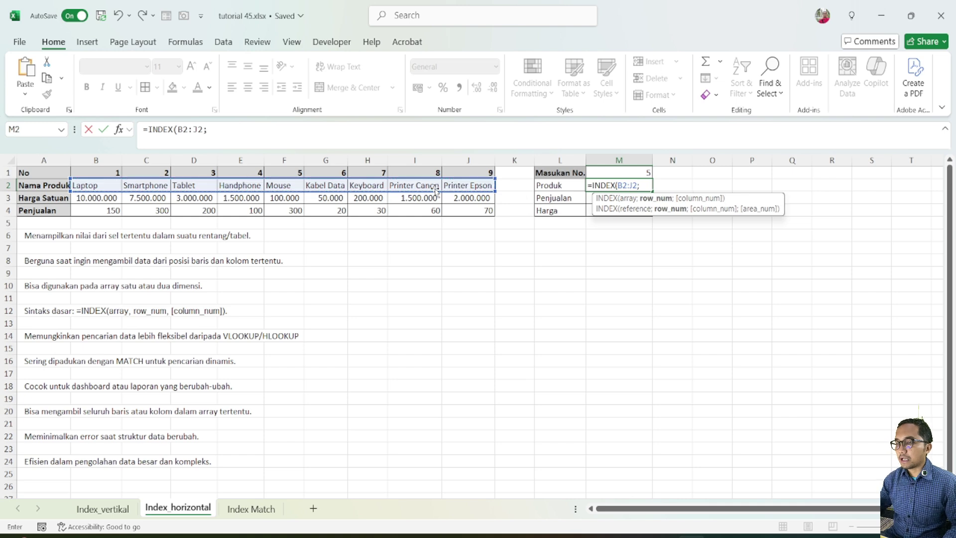
left_click(605, 172)
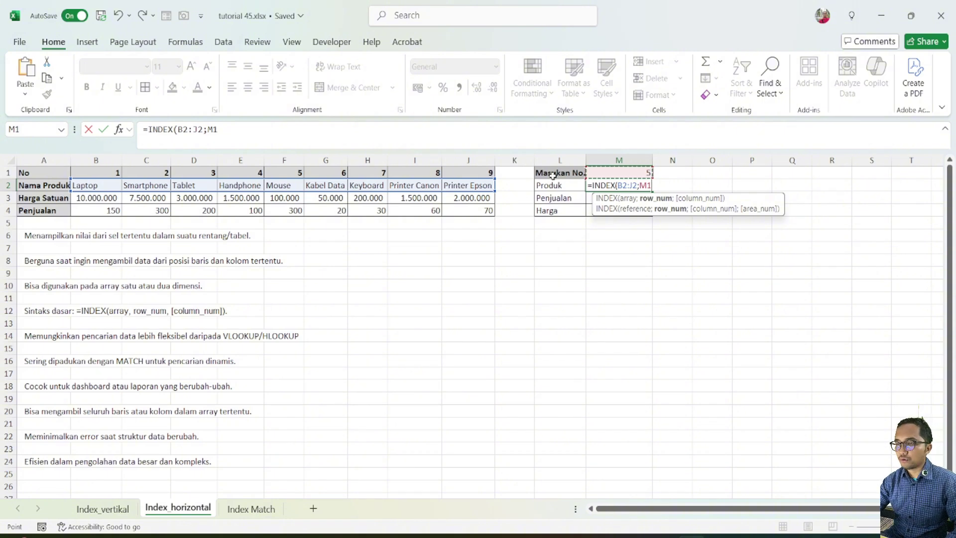
type(")")
key("Return")
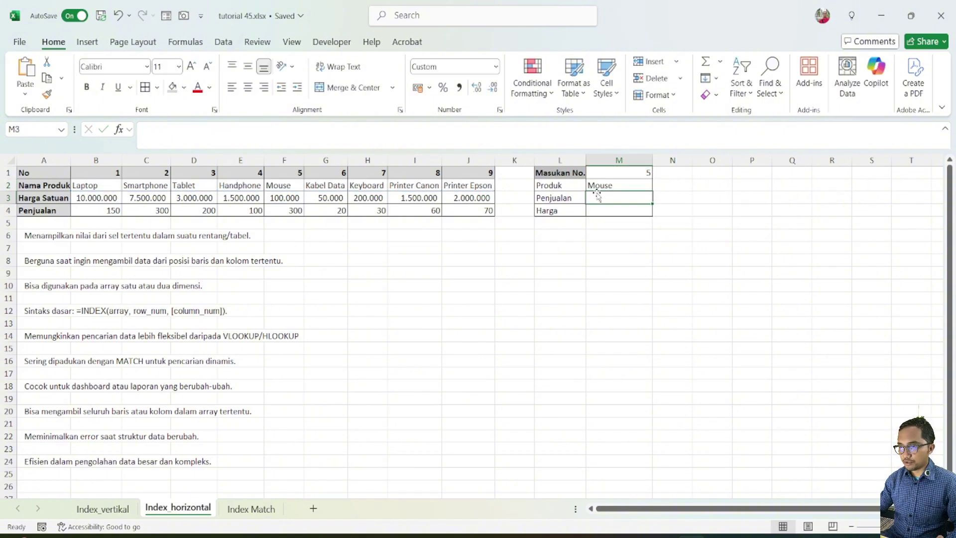
type("=")
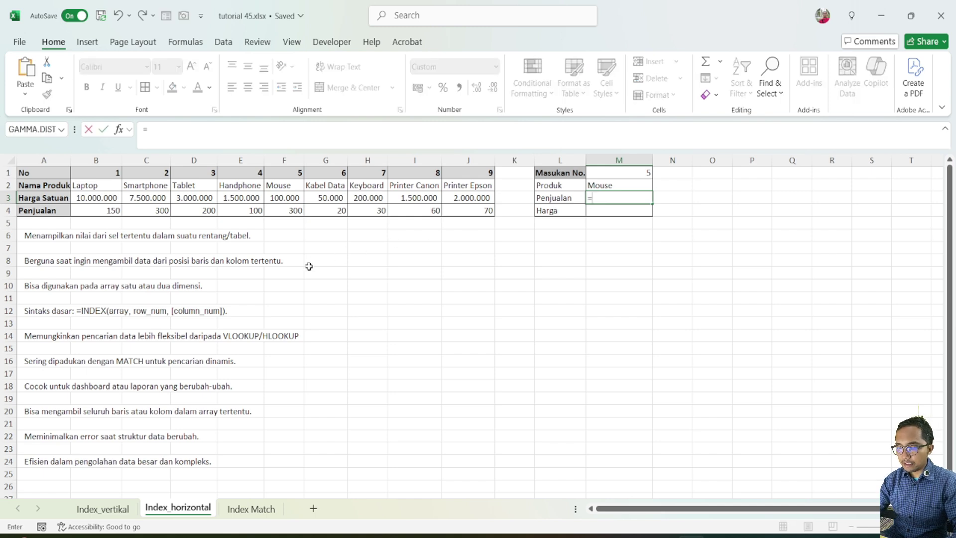
type("indek")
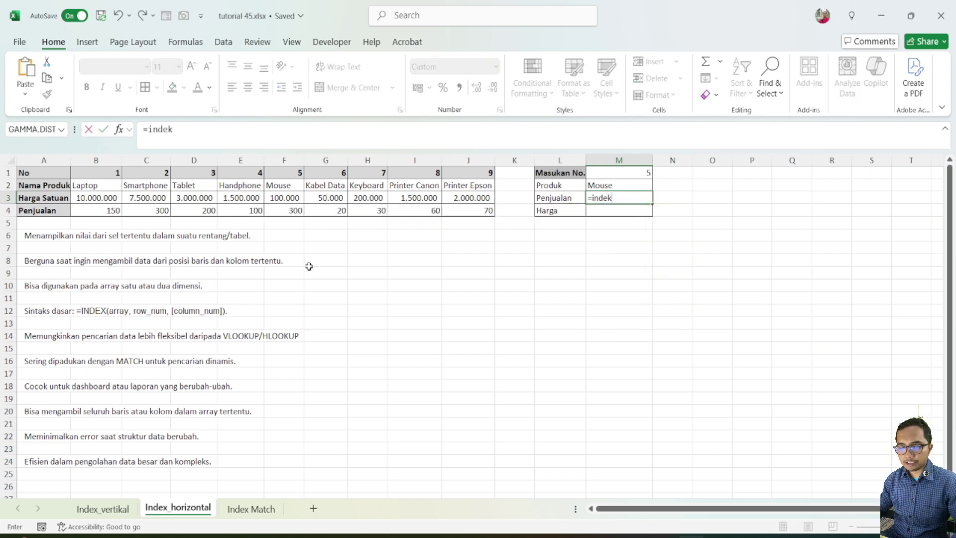
key("Return")
key("Up")
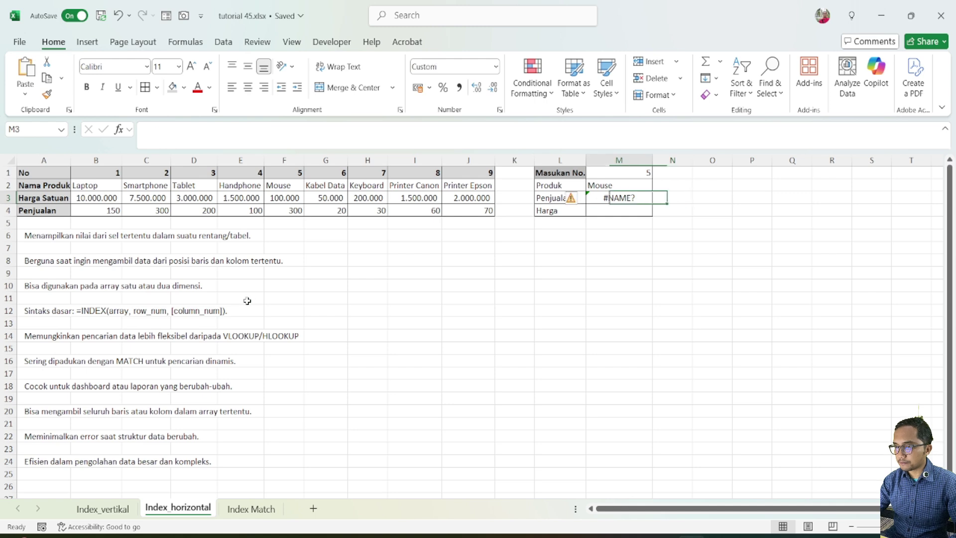
Enter the formula =INDEX(B4:J4;M1) in cell M3 to return the Penjualan value for the lookup number
type("=inde")
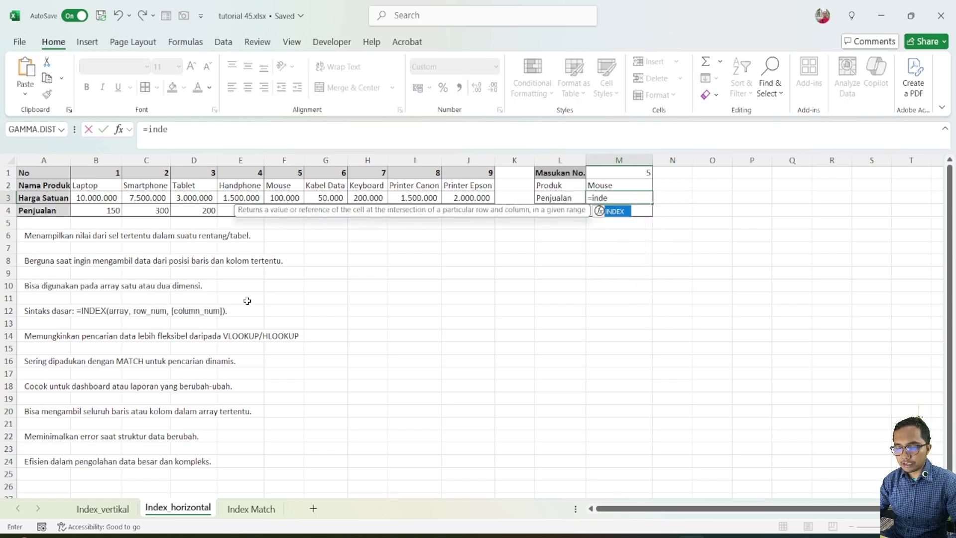
type("x")
key("Tab")
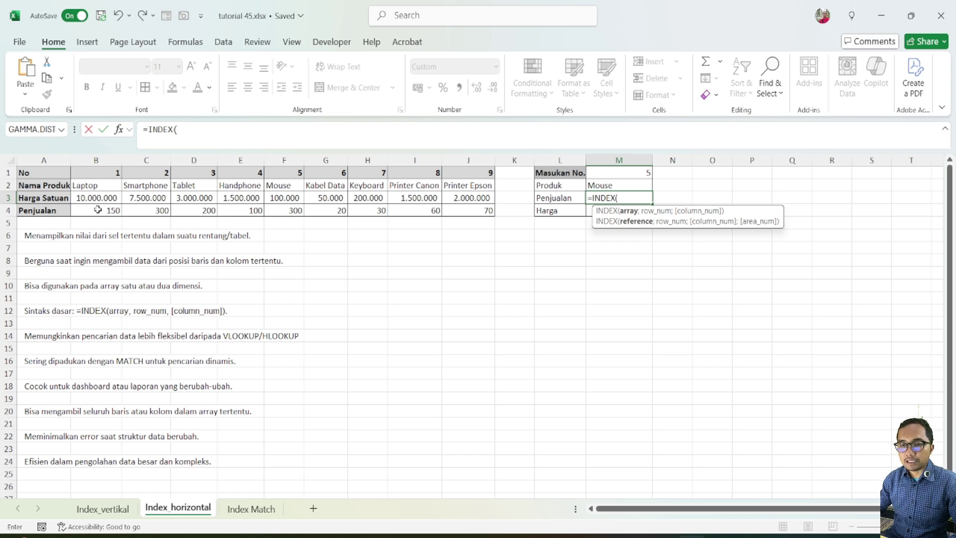
left_click_drag(97, 210, 489, 211)
type(";")
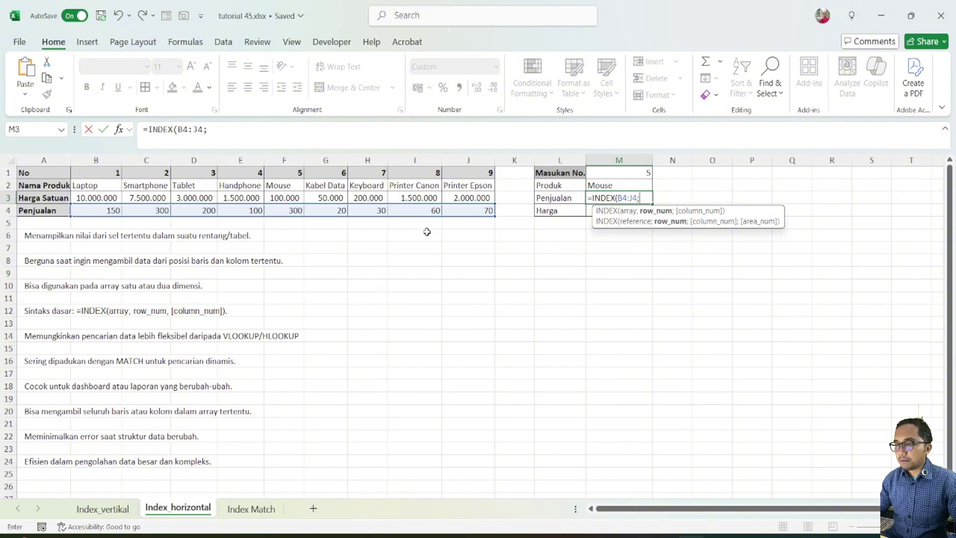
left_click(640, 174)
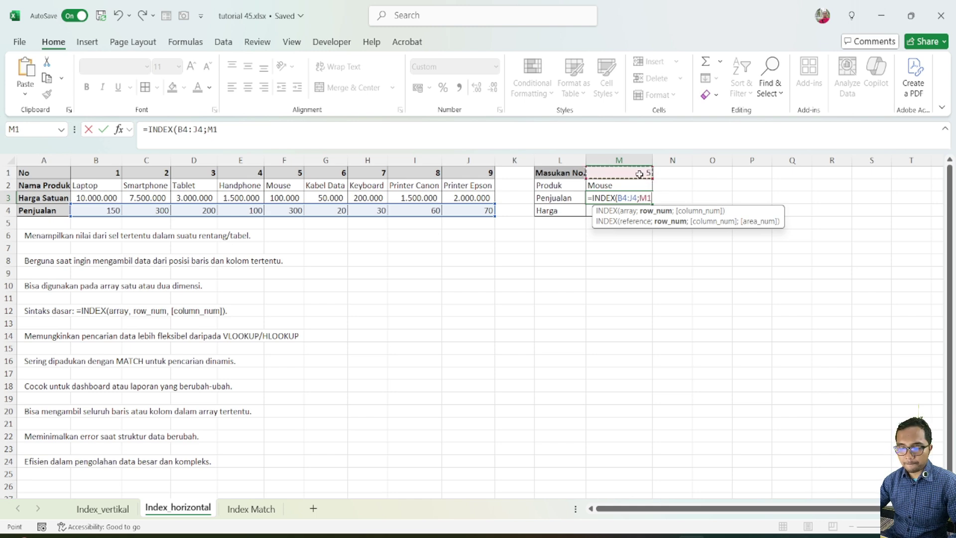
type(")")
key("Return")
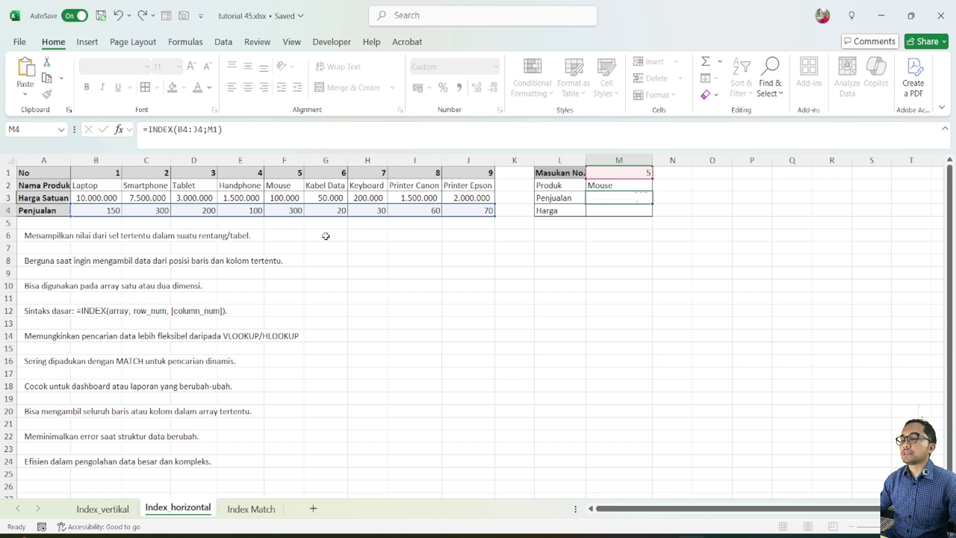
Enter the formula =INDEX(B3:J3;M1) in cell M4 to return the Harga value for the lookup number
left_click_drag(608, 270, 611, 260)
left_click(617, 208)
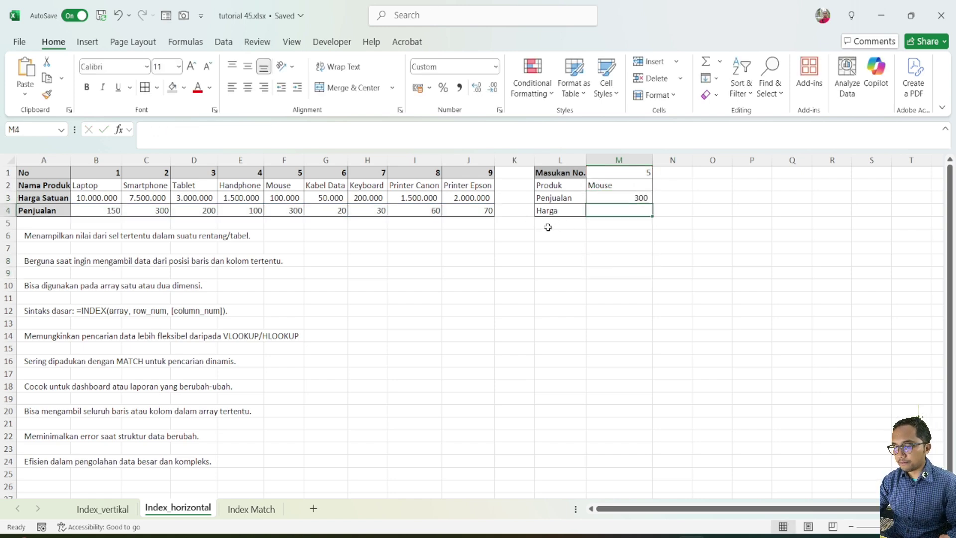
type("=index")
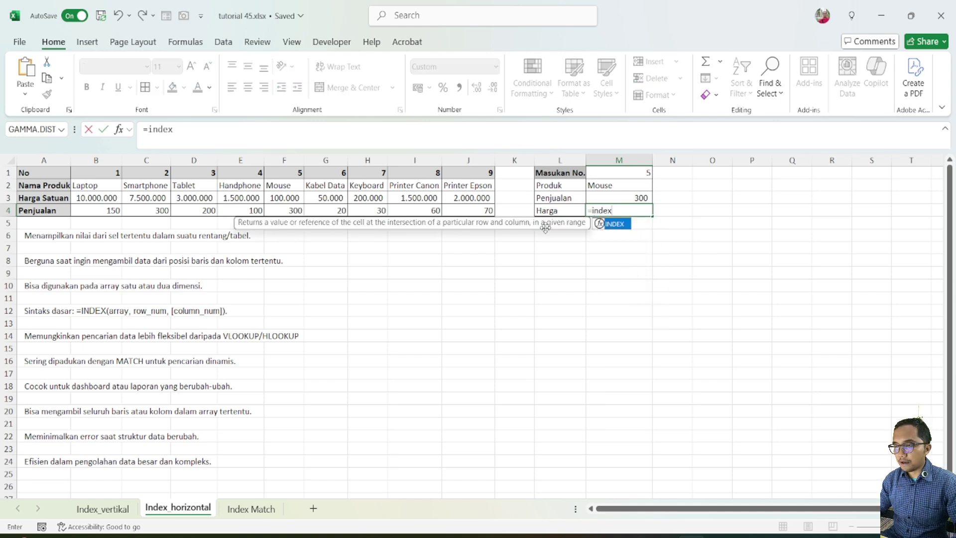
key("Tab")
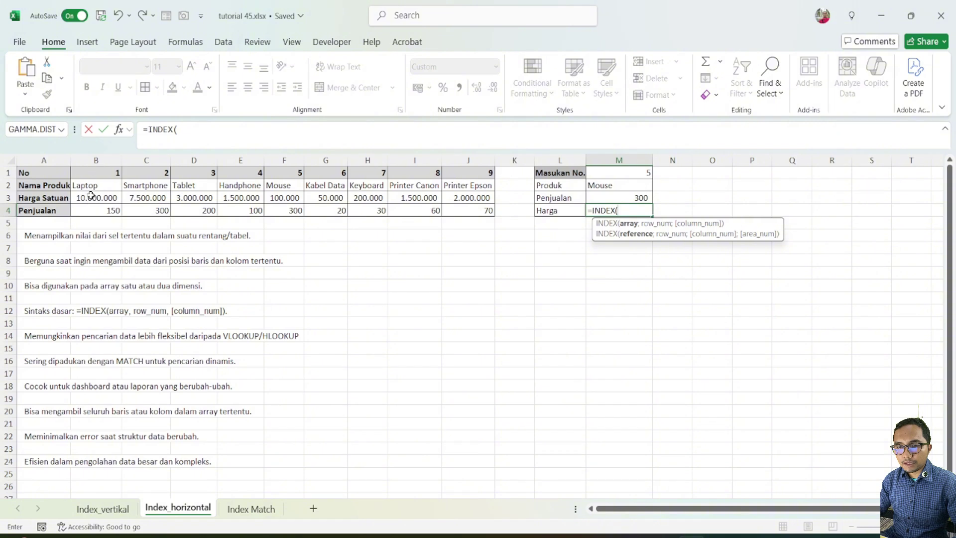
left_click_drag(91, 195, 455, 195)
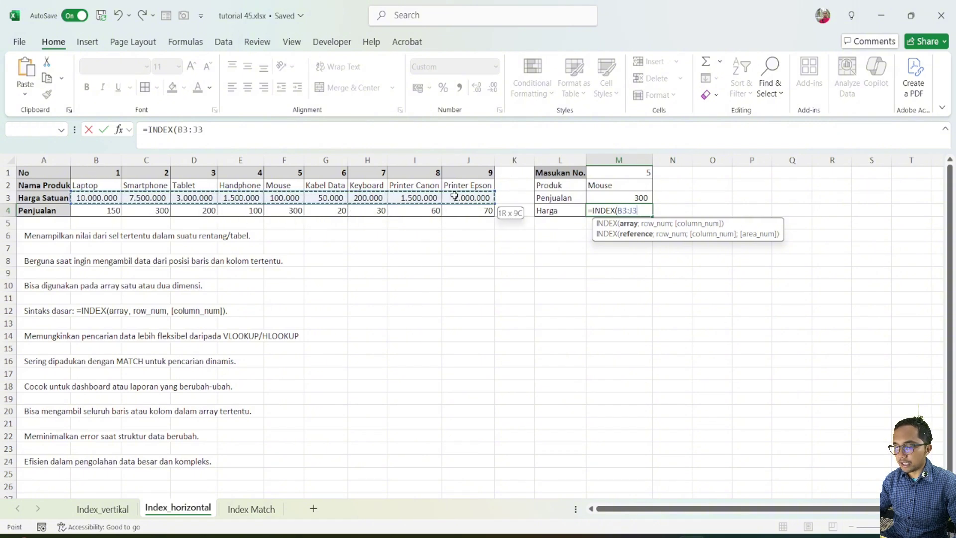
type(";")
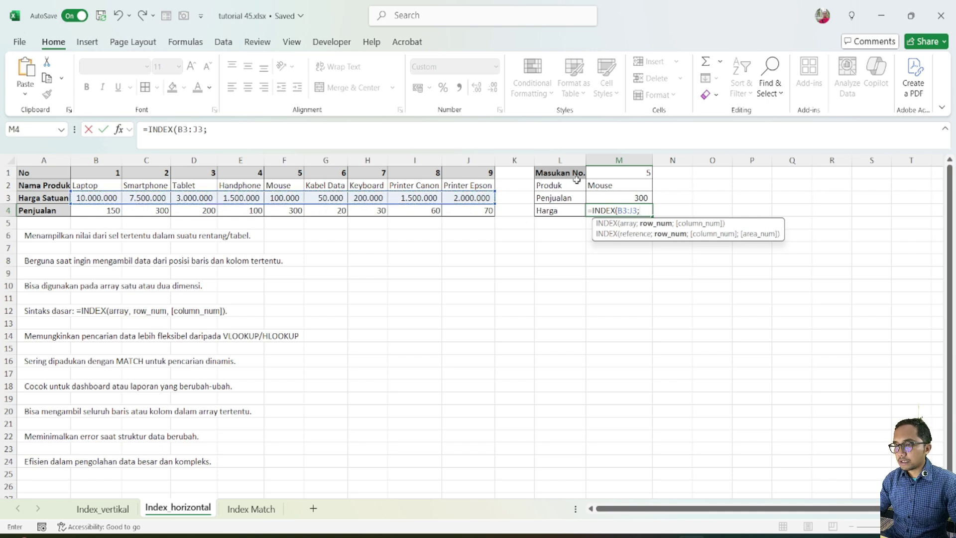
left_click(643, 174)
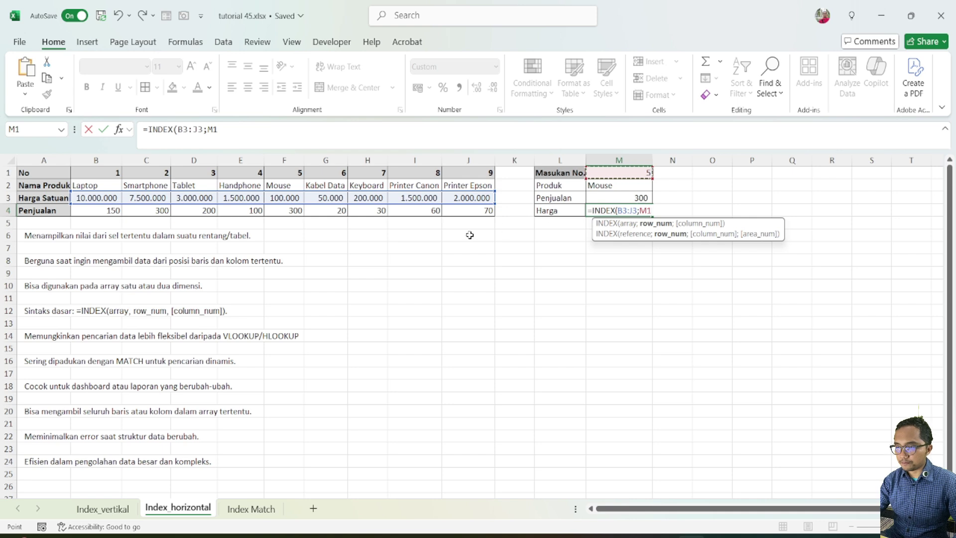
type(")")
key("Return")
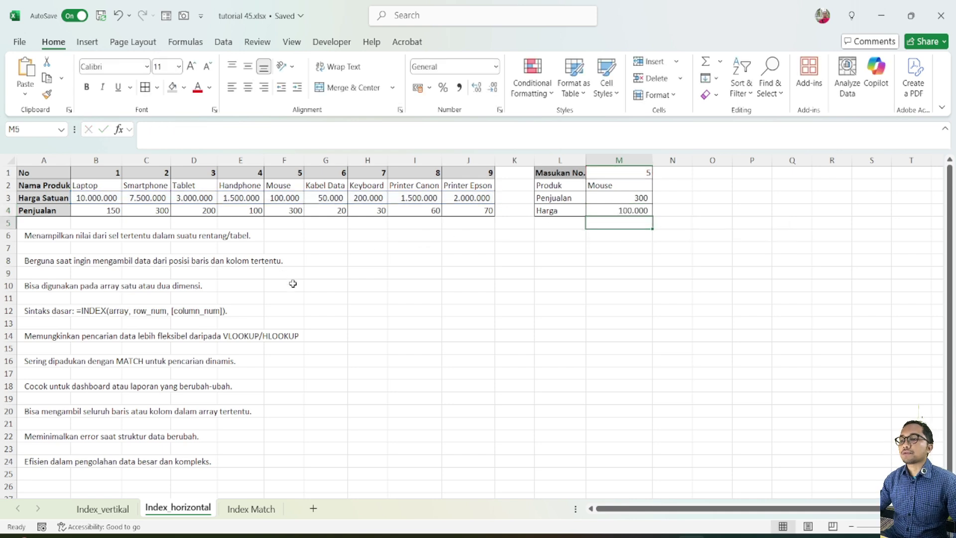
Test the horizontal lookup by changing the number in cell M1 to 6 and to 1
left_click(680, 283)
left_click(636, 173)
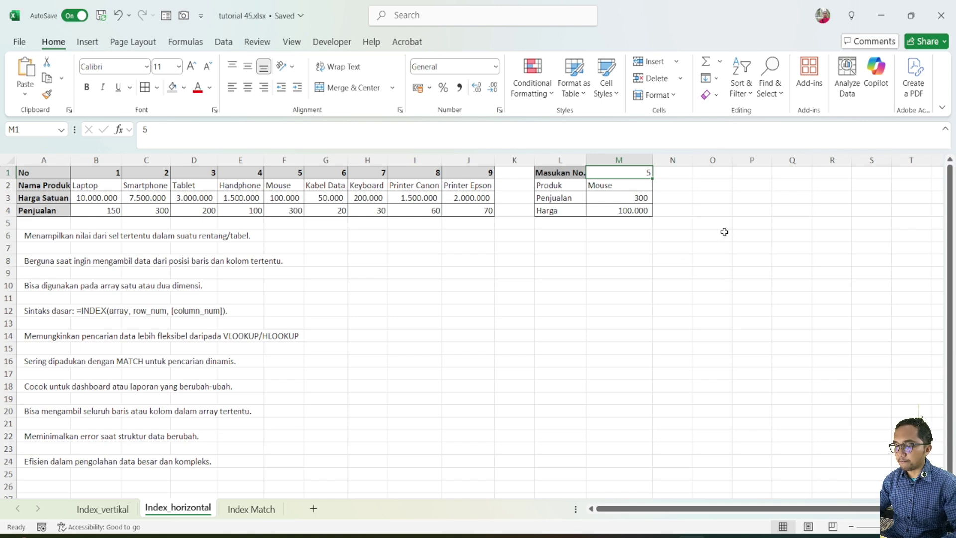
type("6")
key("Return")
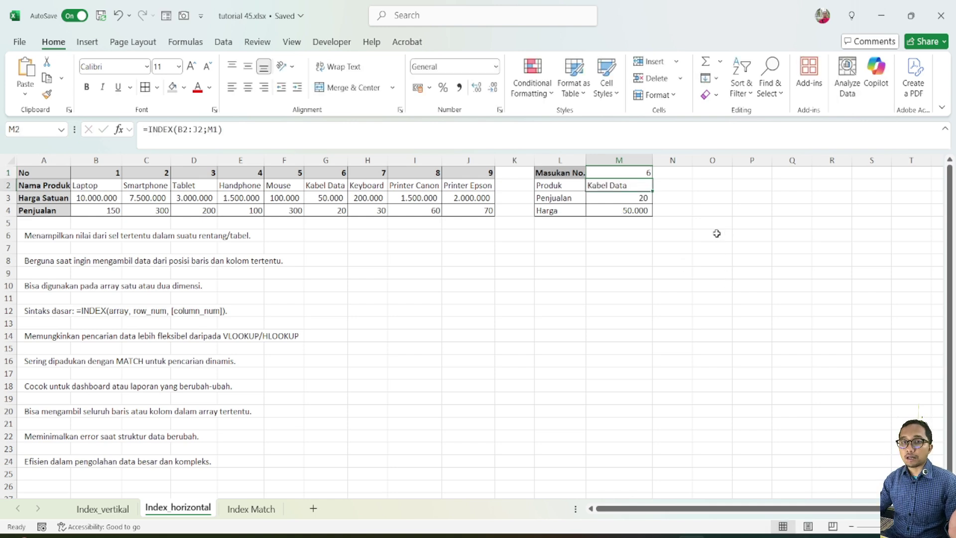
left_click(641, 174)
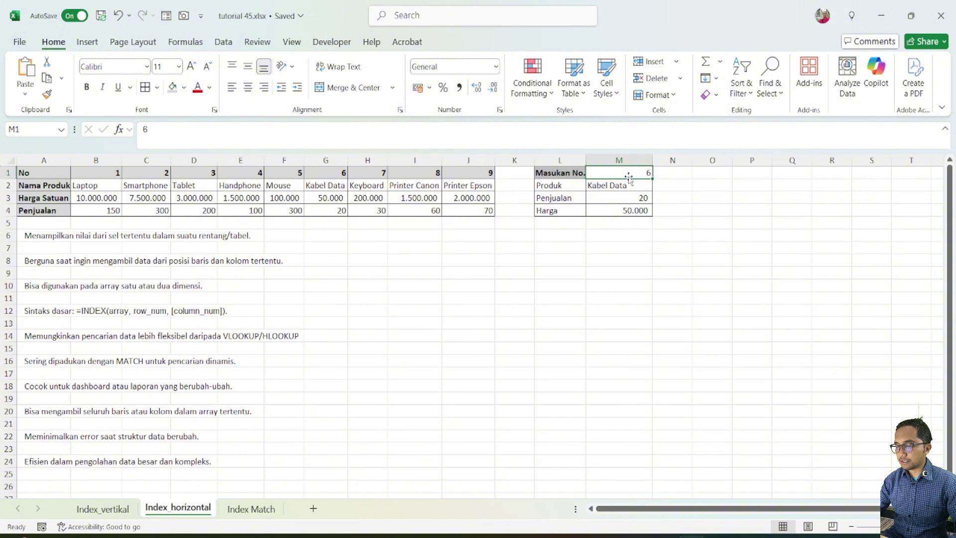
type("1")
key("Return")
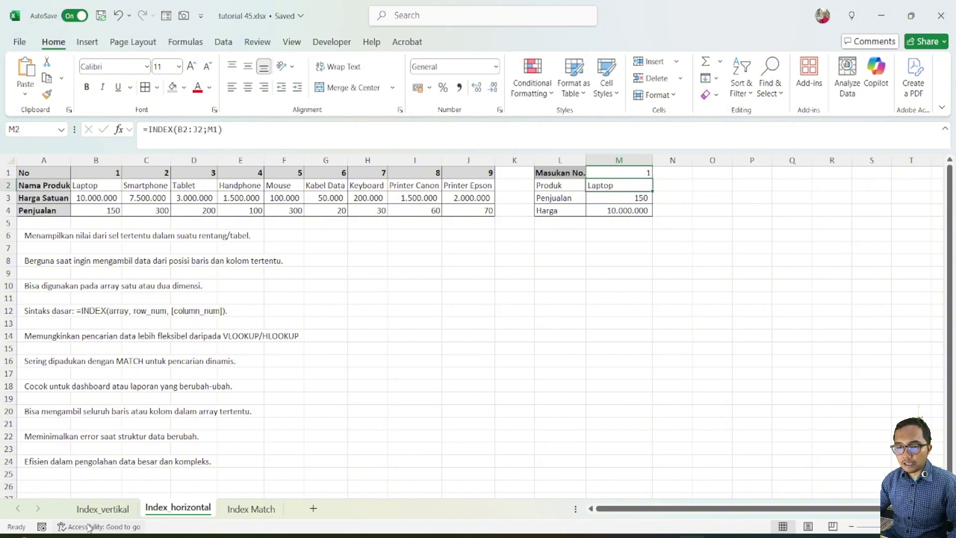
On the Index_vertikal sheet, test the lookup by changing the number in cell G2 to 6 and to 1
left_click(105, 512)
left_click_drag(378, 333, 378, 346)
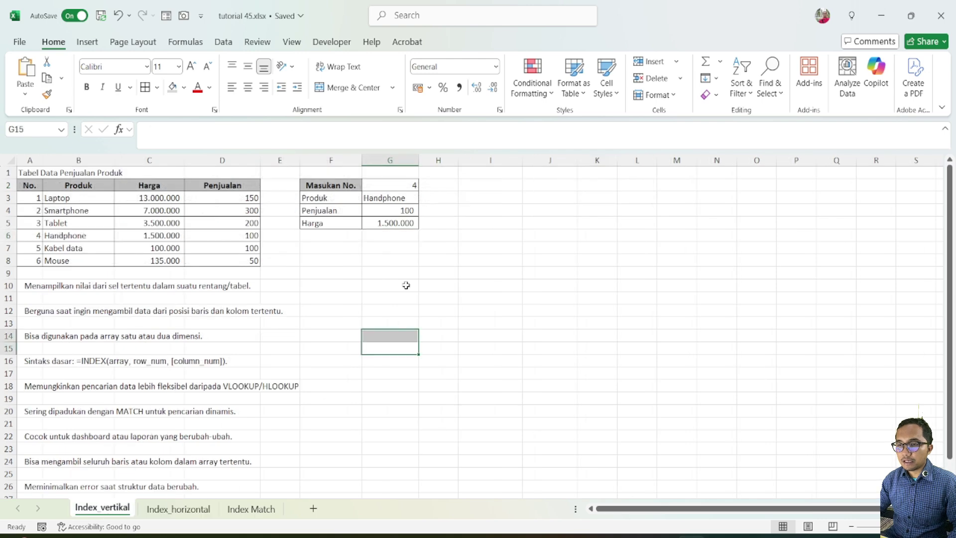
left_click(397, 184)
type("6")
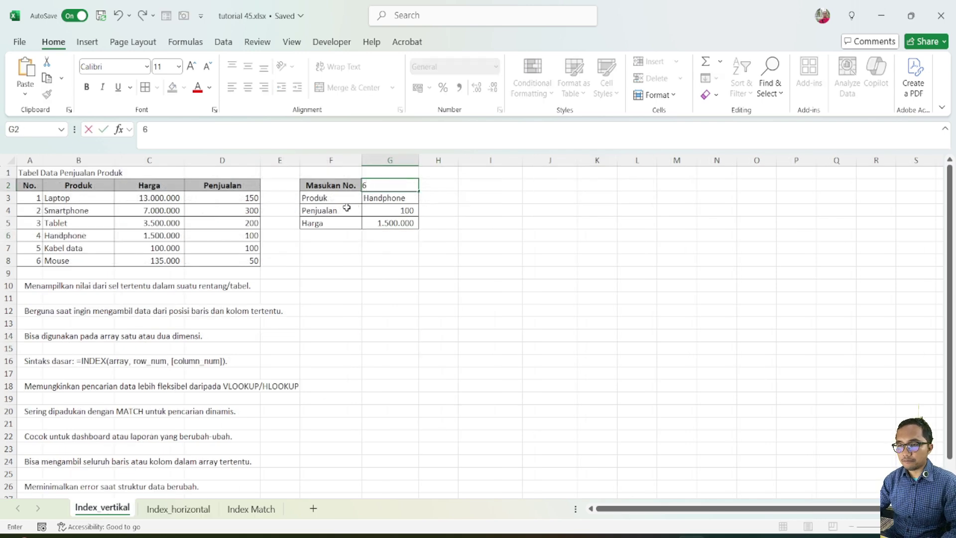
key("Return")
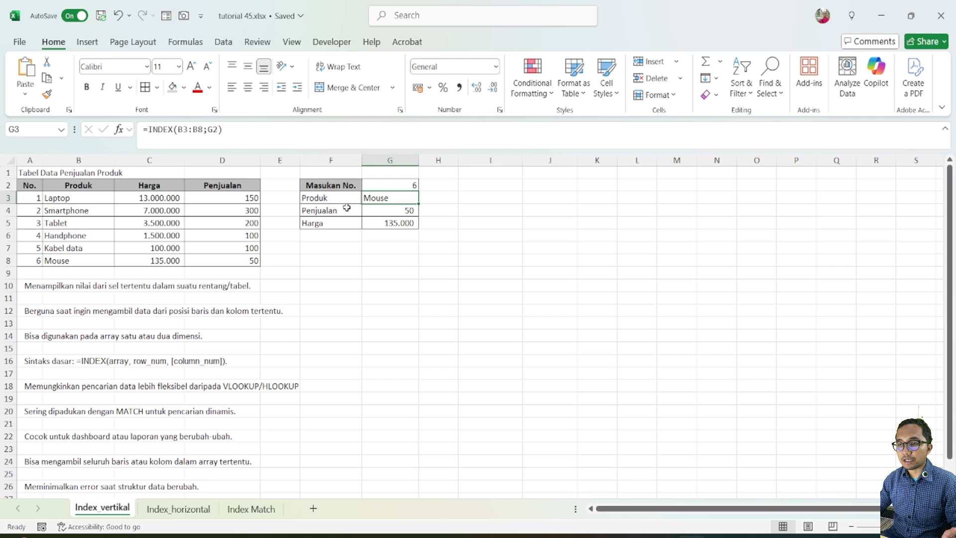
left_click(400, 184)
type("1")
key("Return")
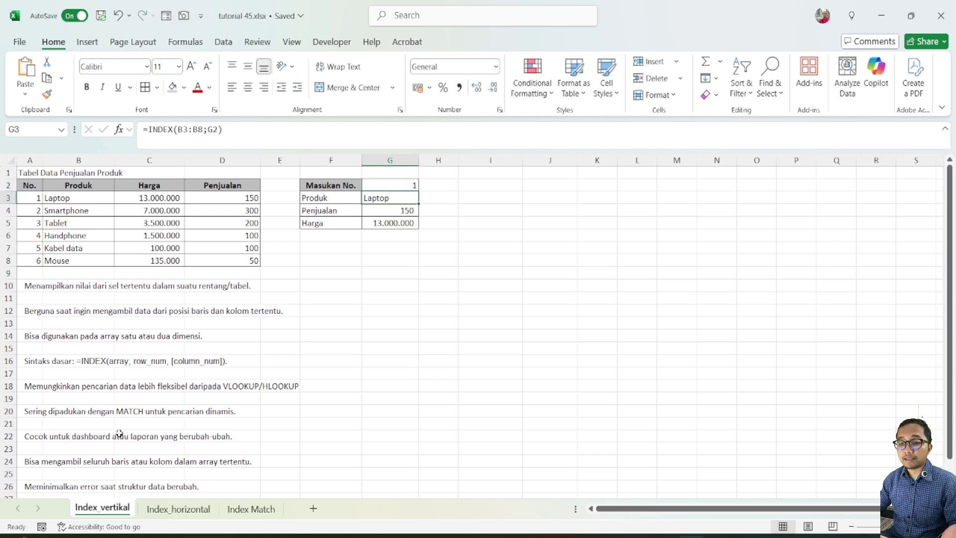
Revisit the Index_horizontal sheet and open the Index Match sheet
left_click(177, 509)
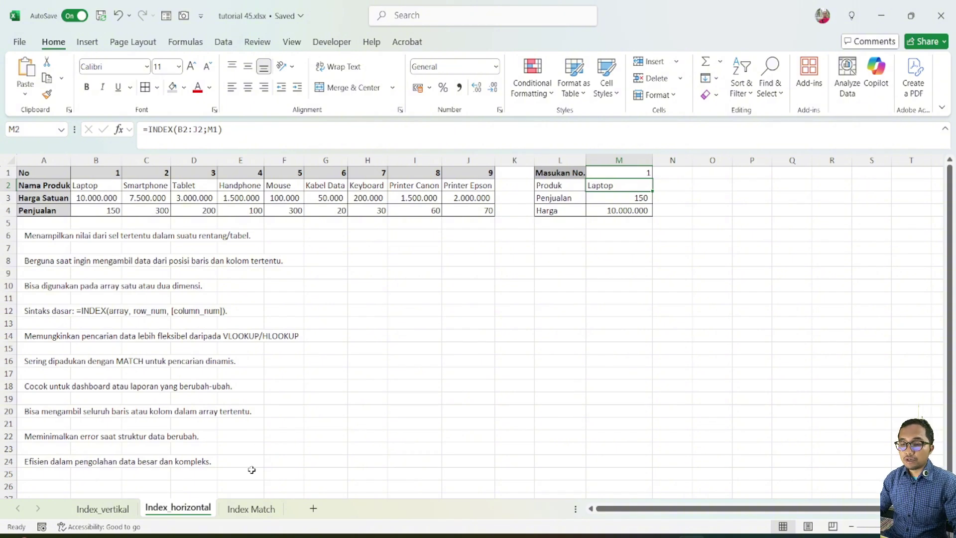
left_click(249, 509)
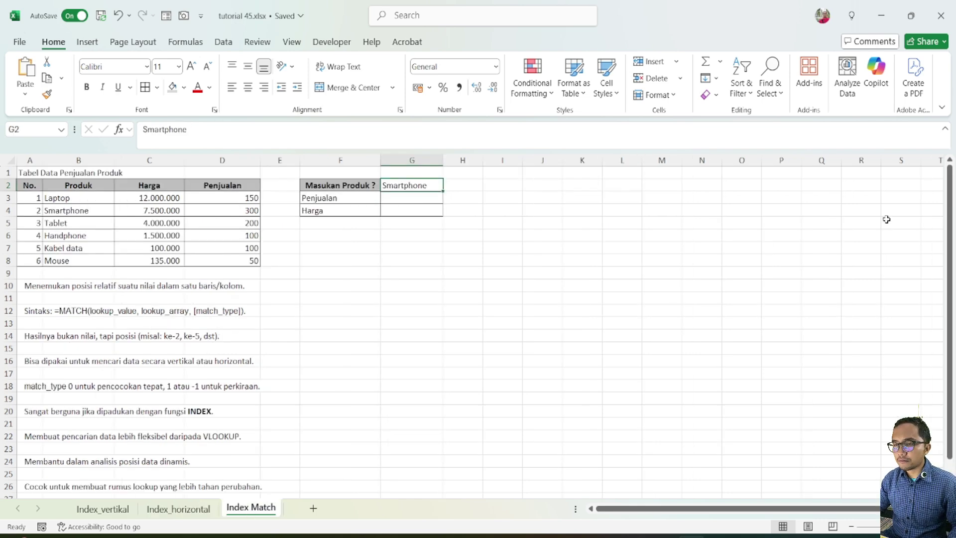
Enter the formula =INDEX(D3:D8;MATCH(G2;B3:B8;0)) in cell G3 to return the Penjualan value for the entered product
left_click(445, 310)
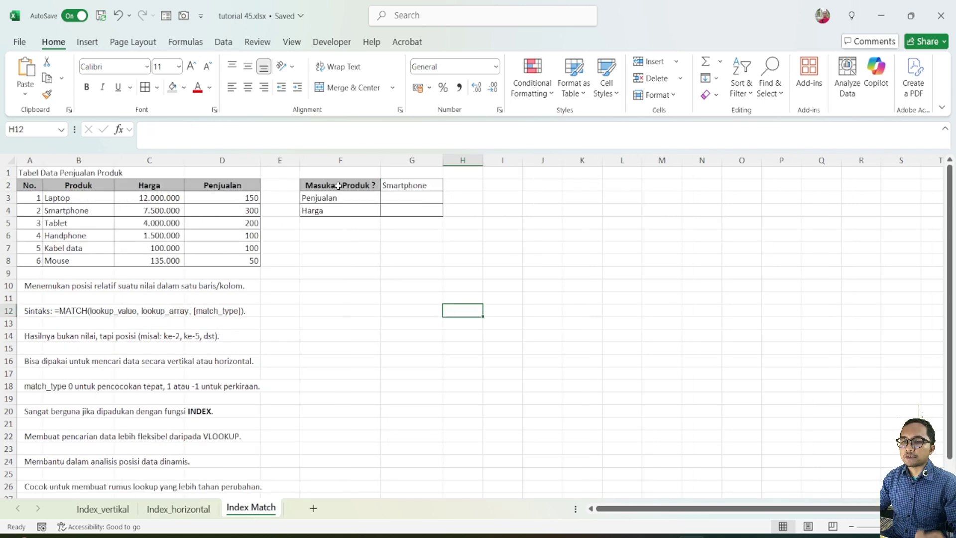
left_click(405, 202)
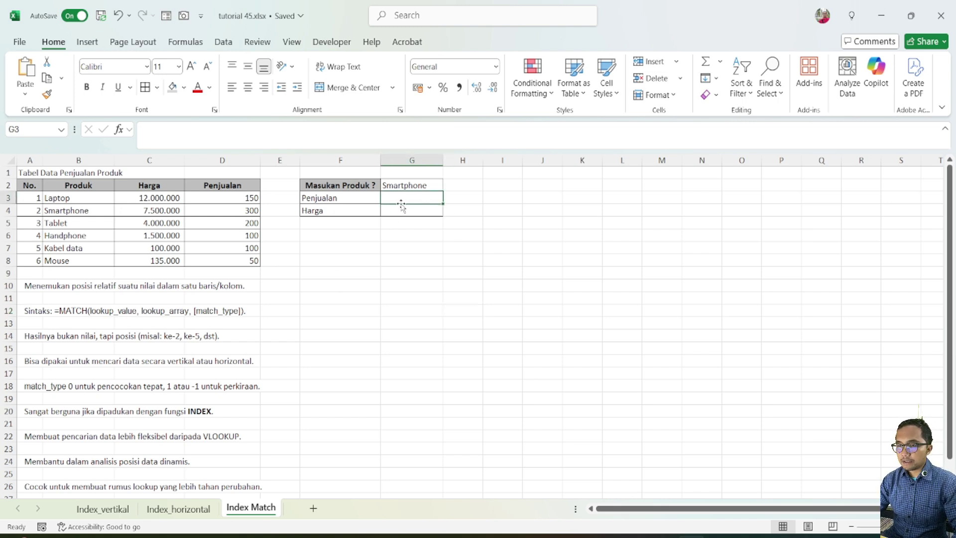
type("=")
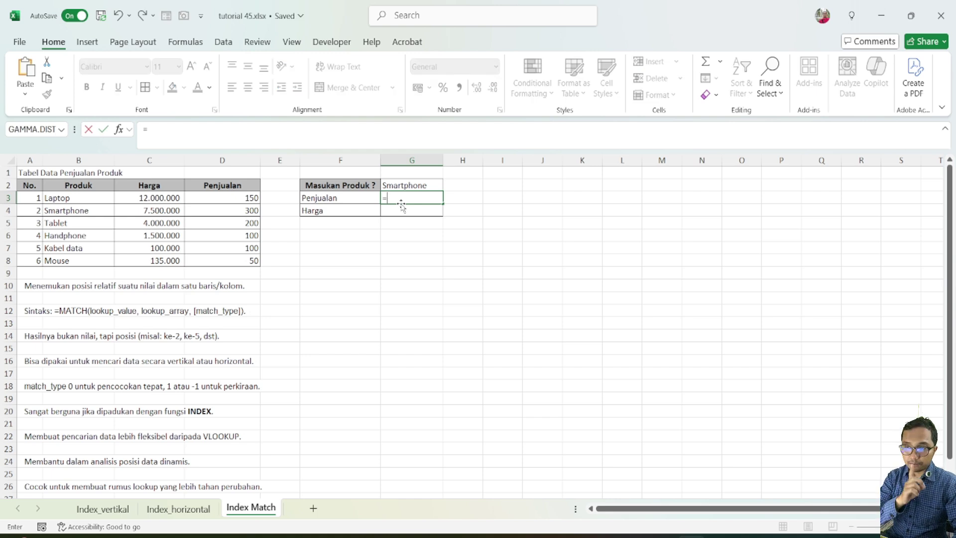
type("inde")
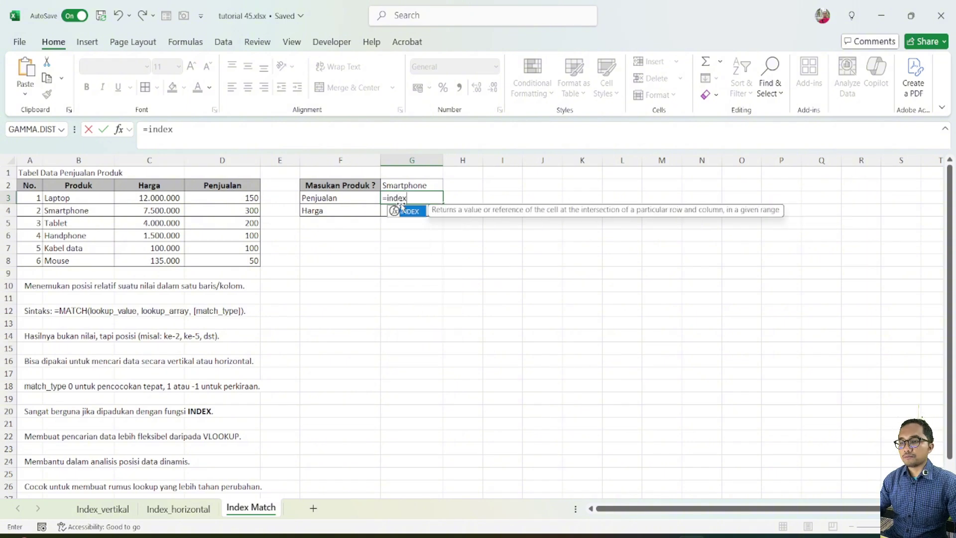
type("x")
double_click(401, 206)
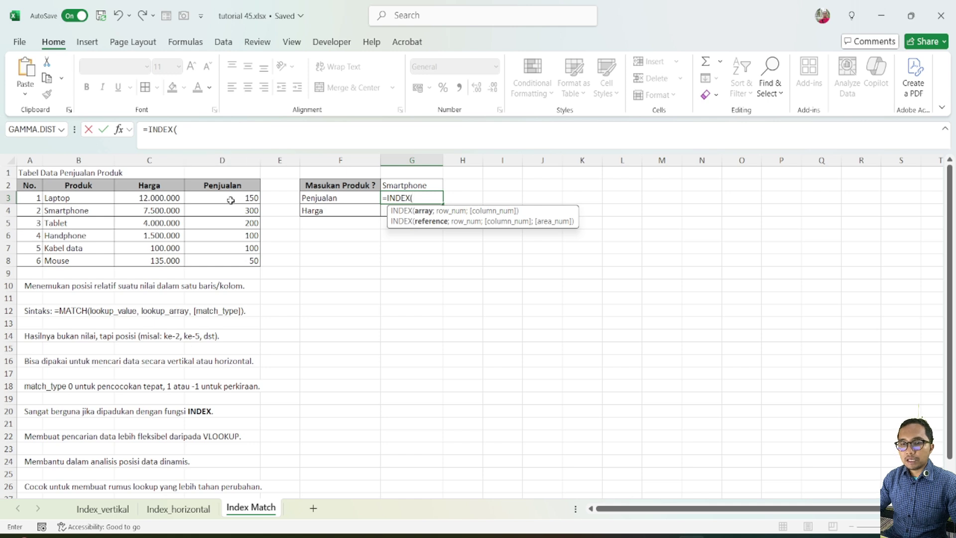
left_click_drag(231, 200, 252, 261)
type(";")
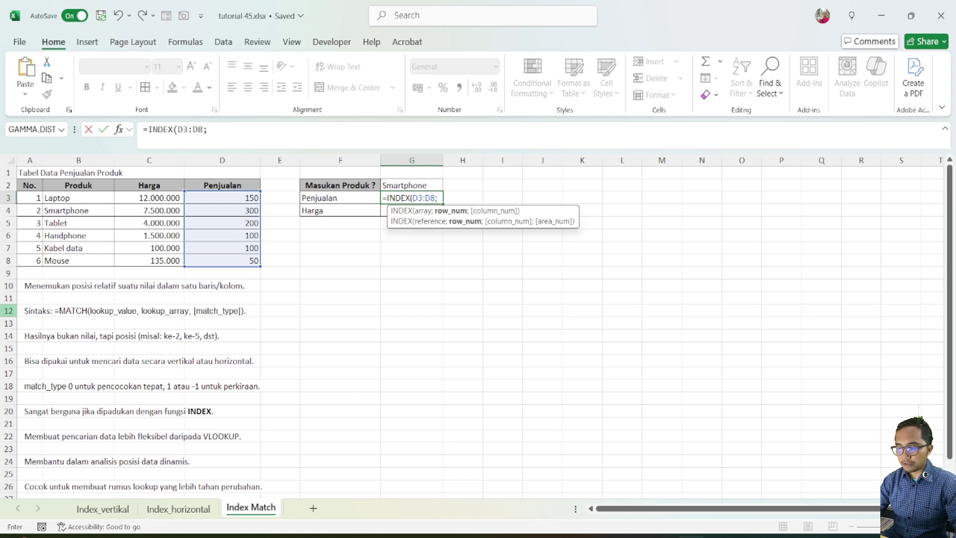
type("mat")
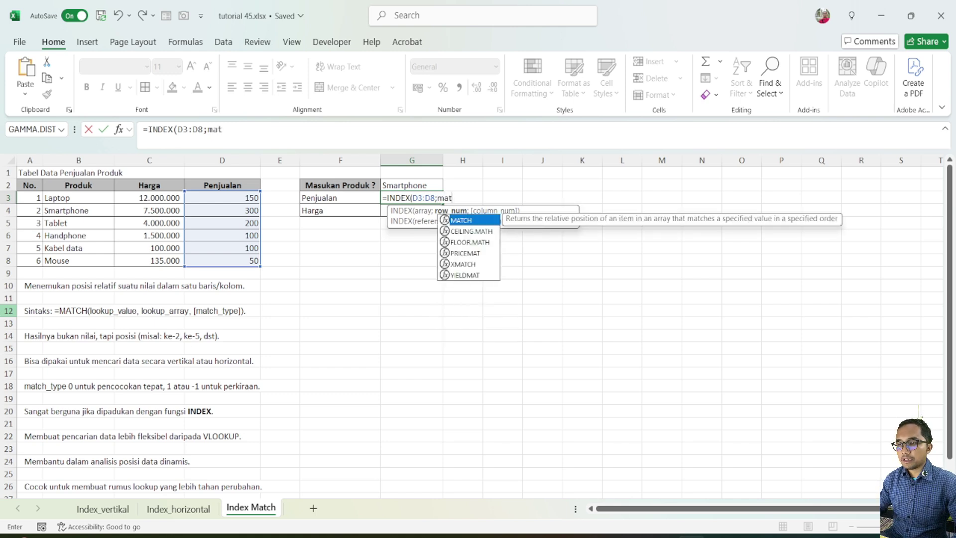
key("Tab")
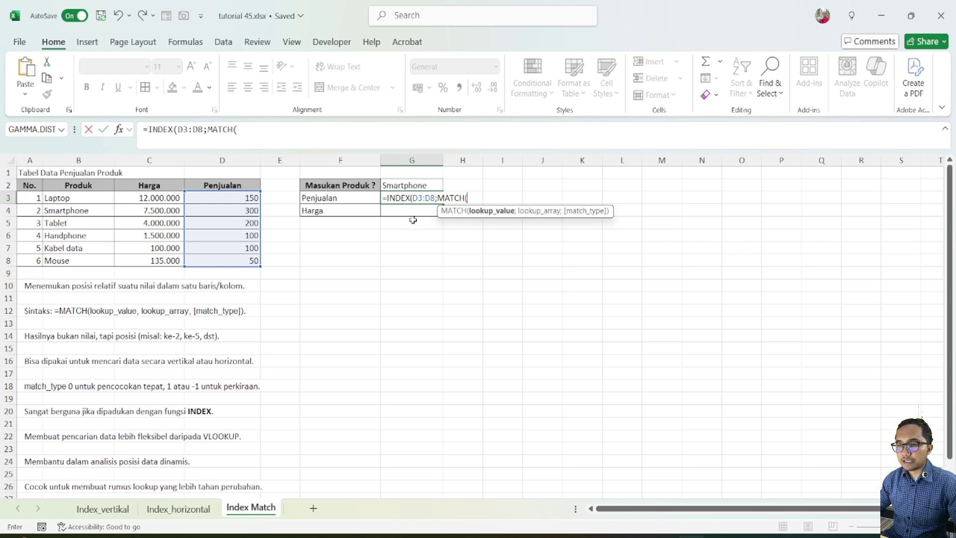
left_click(421, 185)
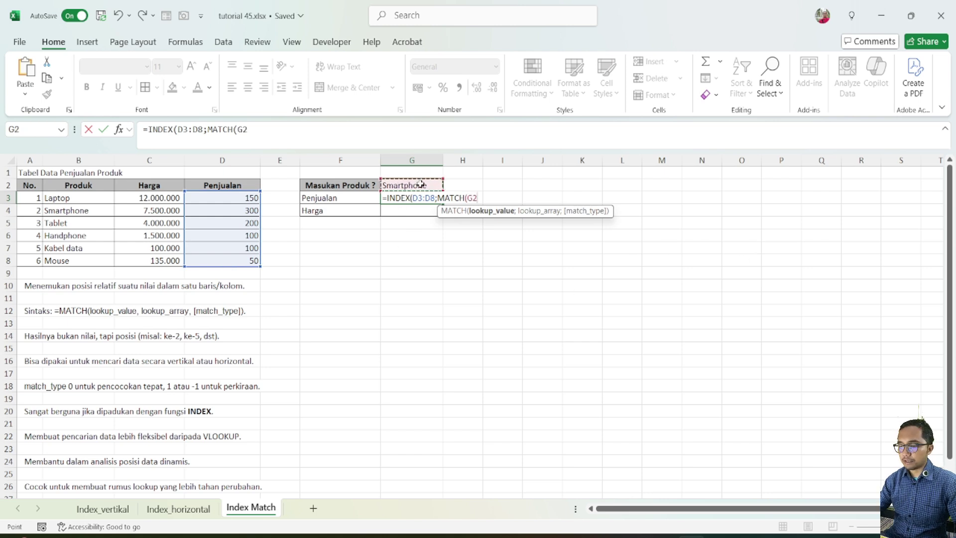
type(";")
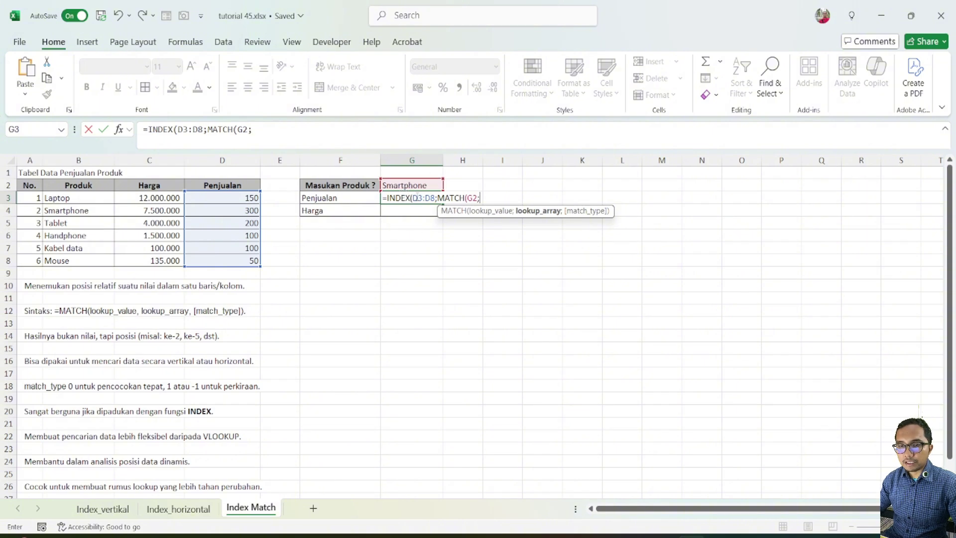
left_click_drag(66, 198, 66, 260)
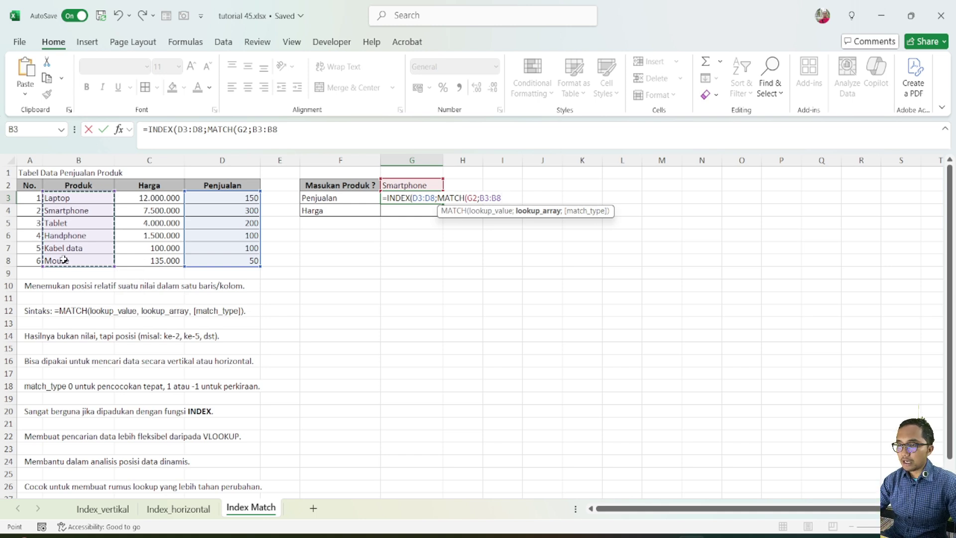
type(";0")
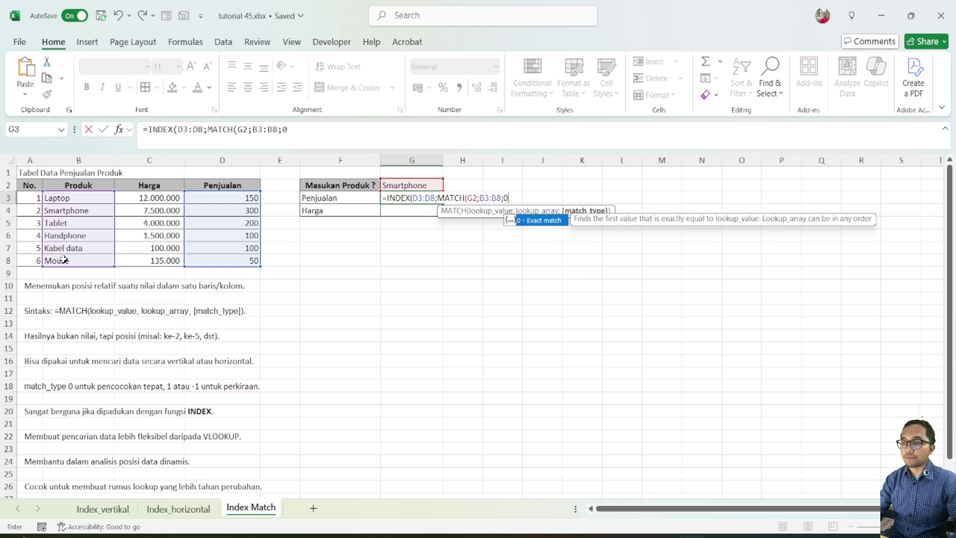
type("))")
key("Return")
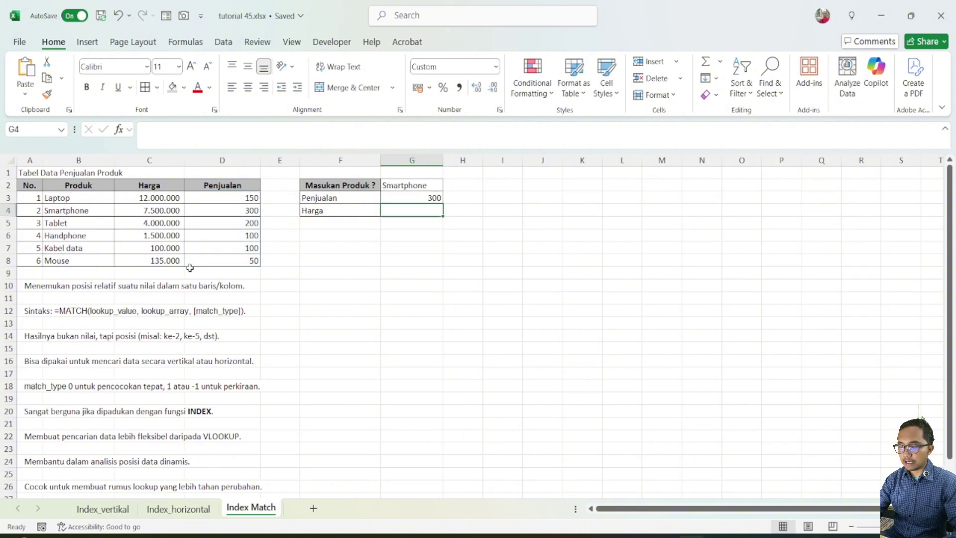
Enter the formula =INDEX(C3:C8;MATCH(G2;B3:B8;0)) in cell G4 to return the Harga value for the entered product
type("=")
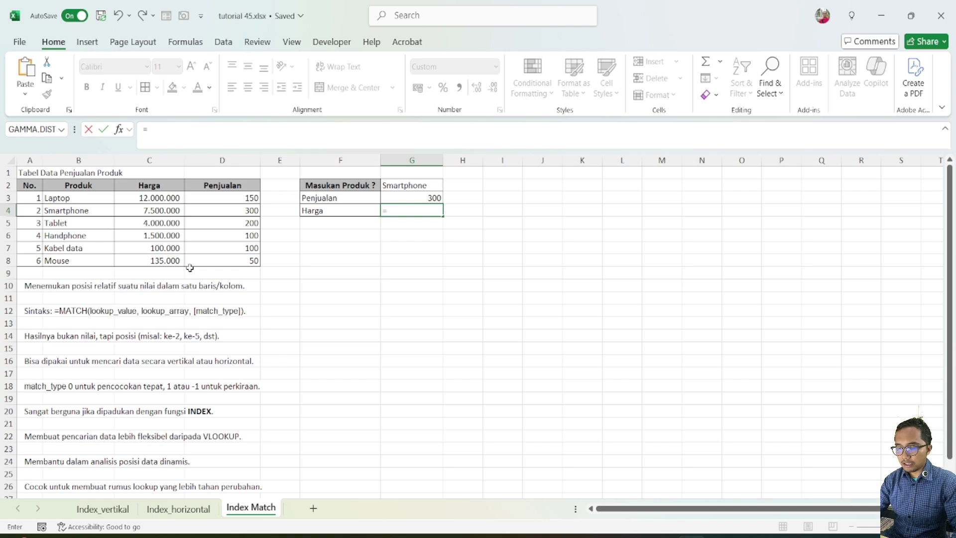
type("index")
key("Tab")
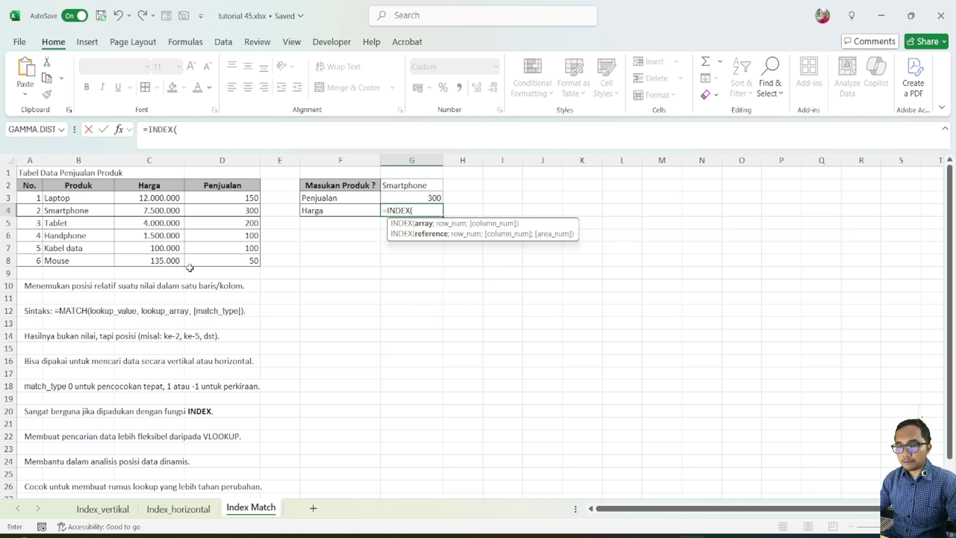
left_click(161, 199)
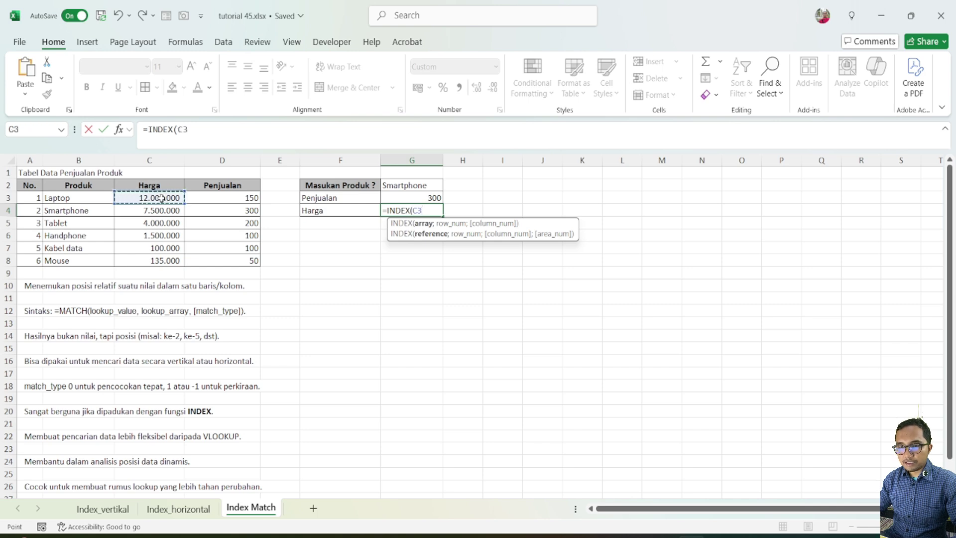
left_click_drag(162, 199, 116, 275)
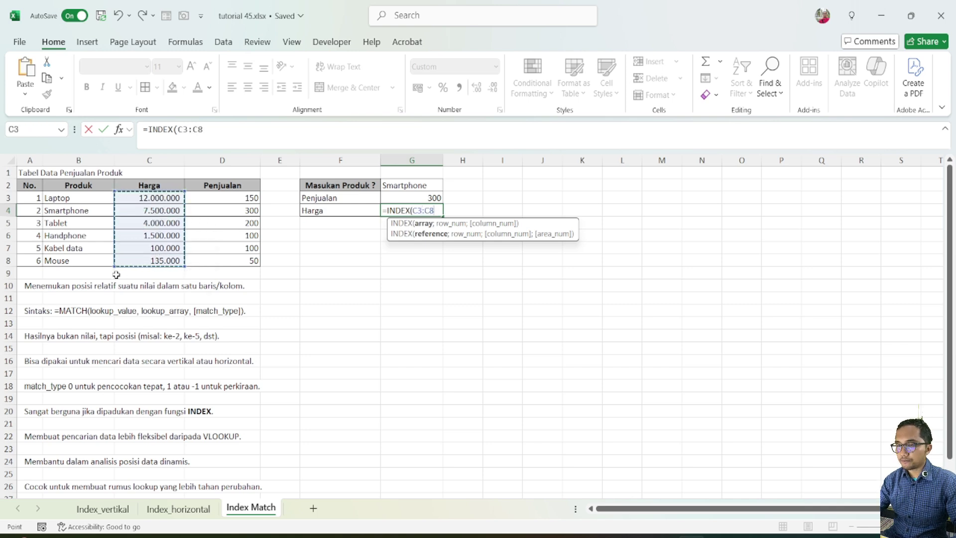
type(";matc")
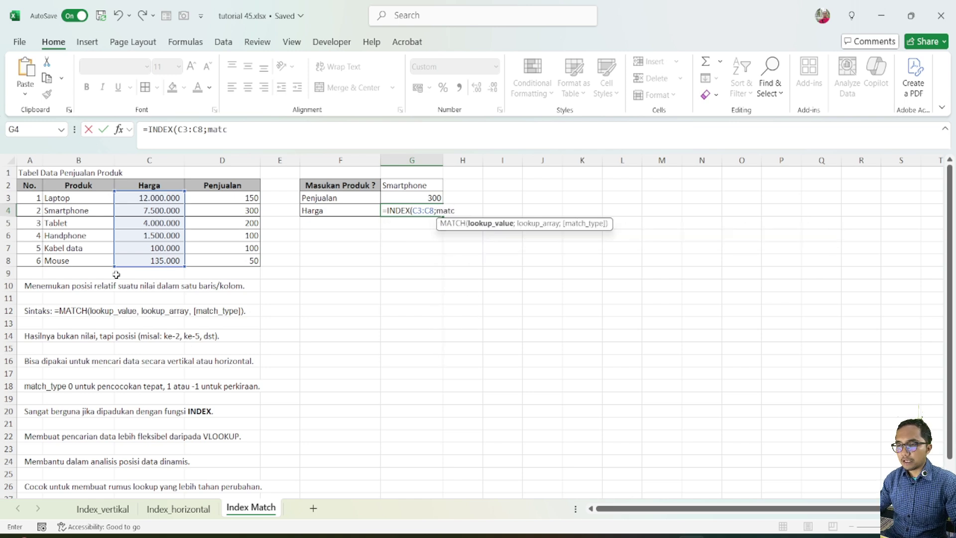
key("Tab")
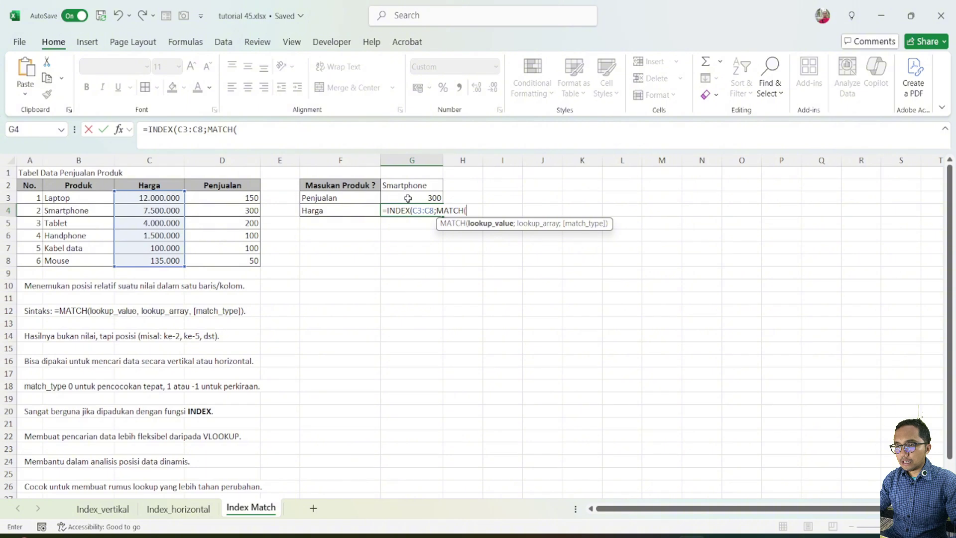
left_click(420, 187)
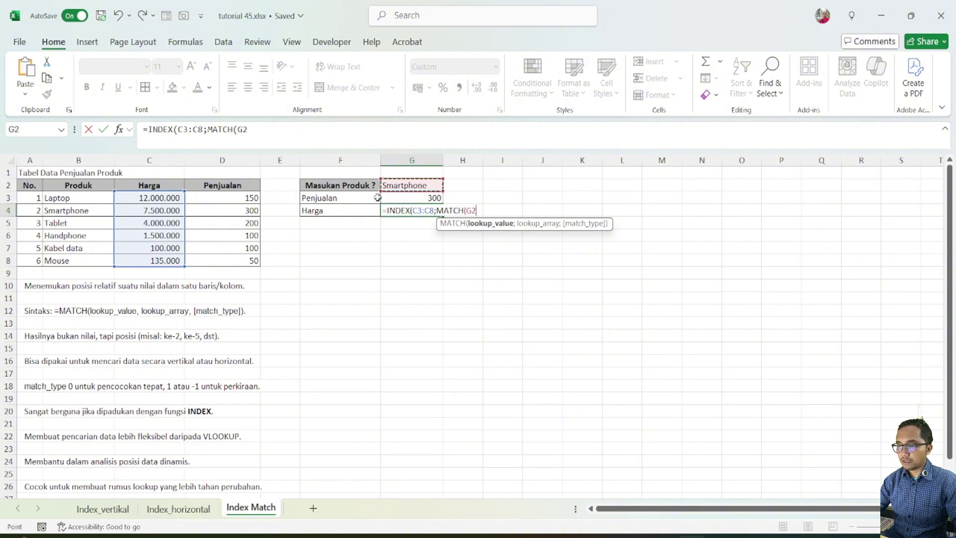
type(";")
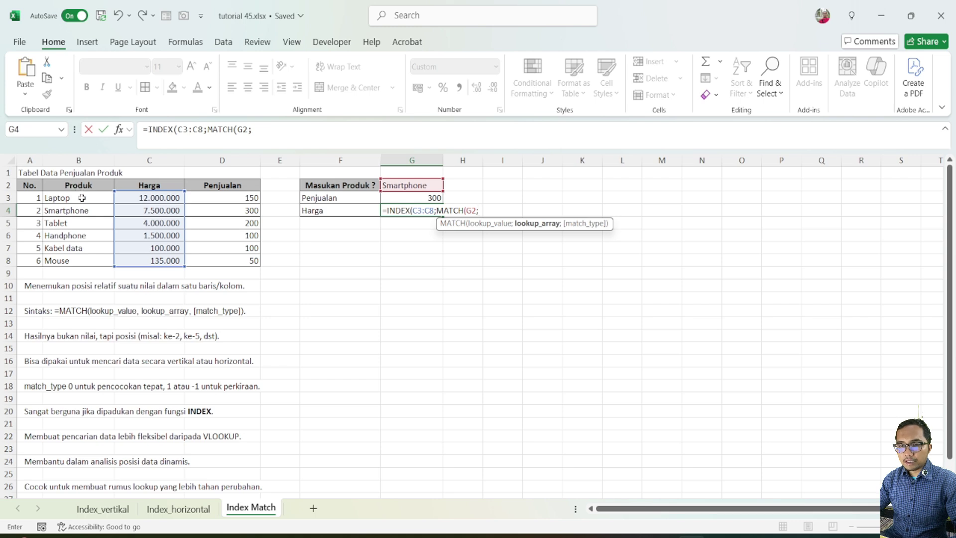
left_click_drag(81, 198, 55, 260)
type(";")
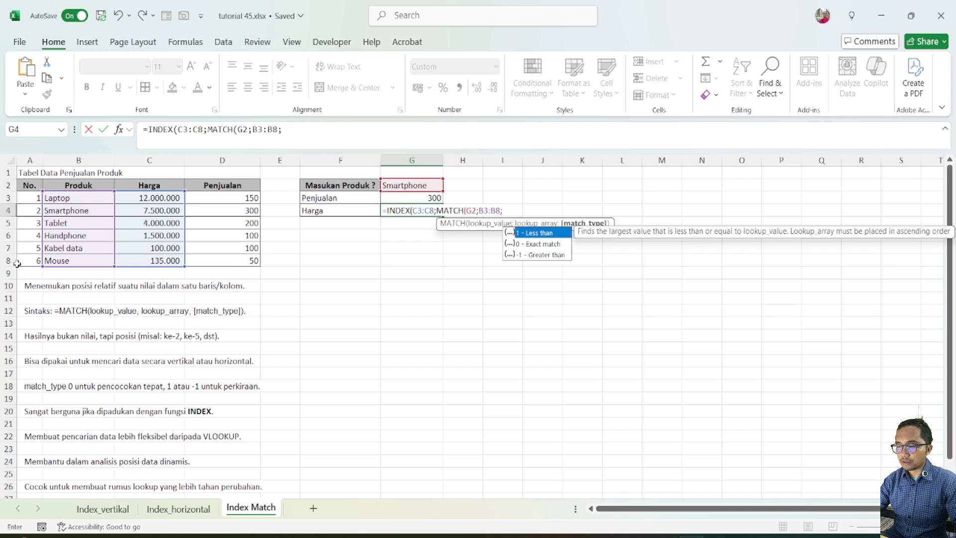
type("0")
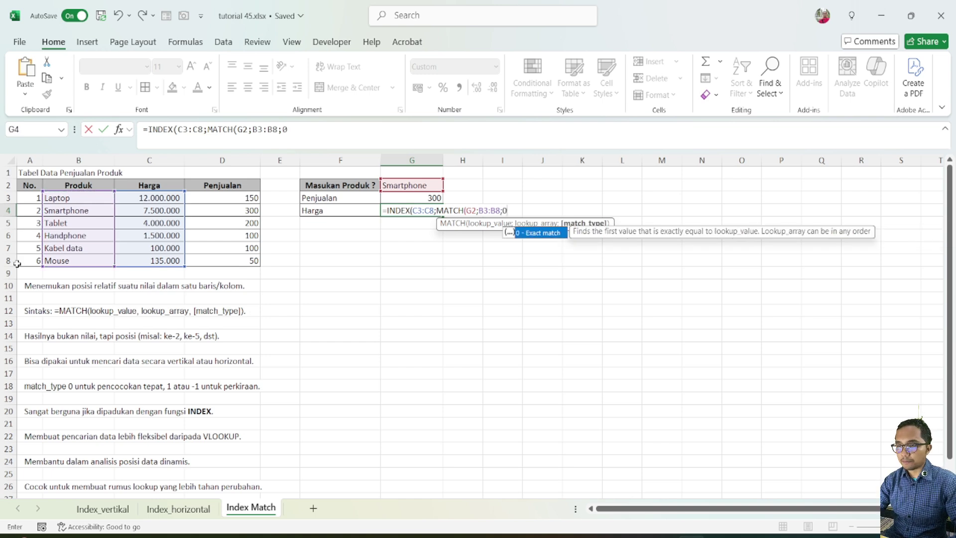
type("))")
key("Return")
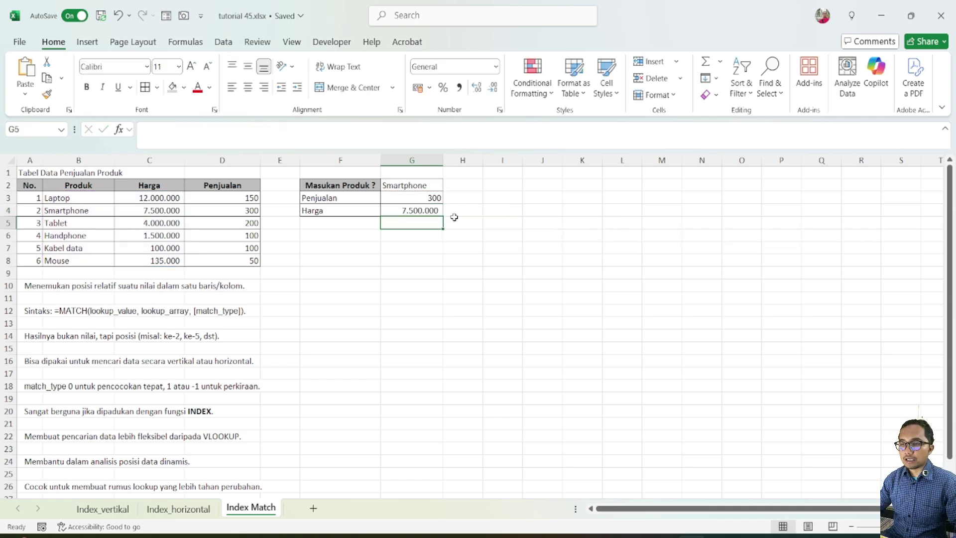
Test the INDEX and MATCH lookup by changing the product in cell G2 to laptop and to mouse
left_click(424, 284)
left_click(423, 183)
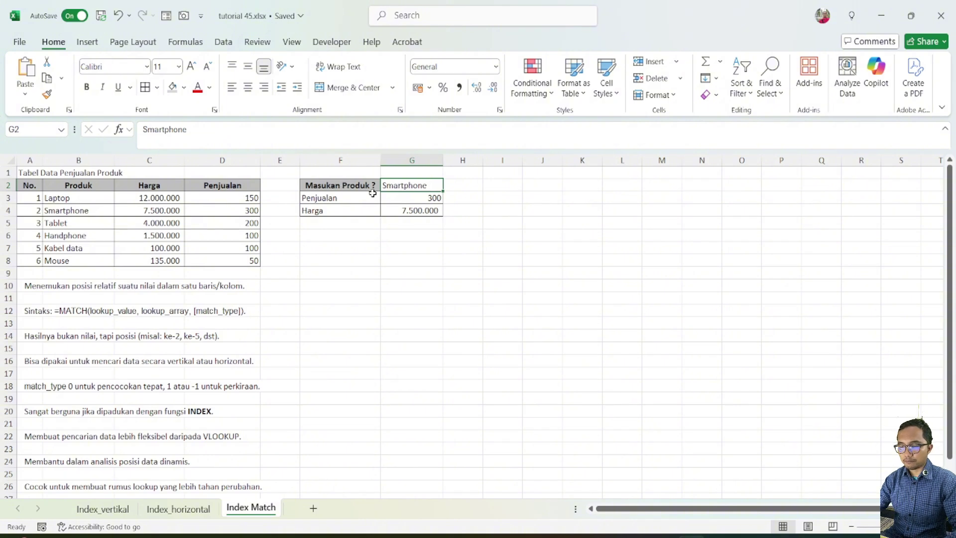
type("laptop")
key("Return")
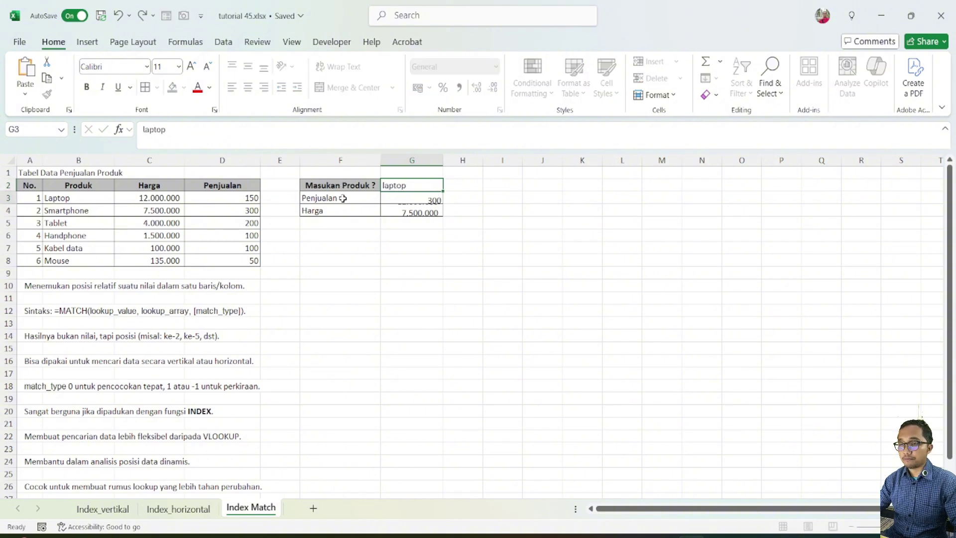
double_click(398, 185)
type("mouse")
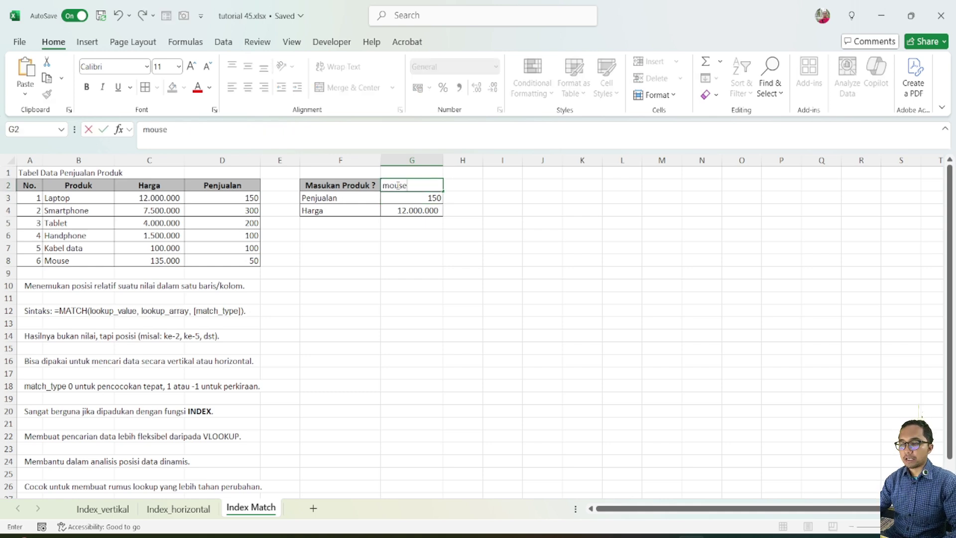
key("Return")
left_click(434, 275)
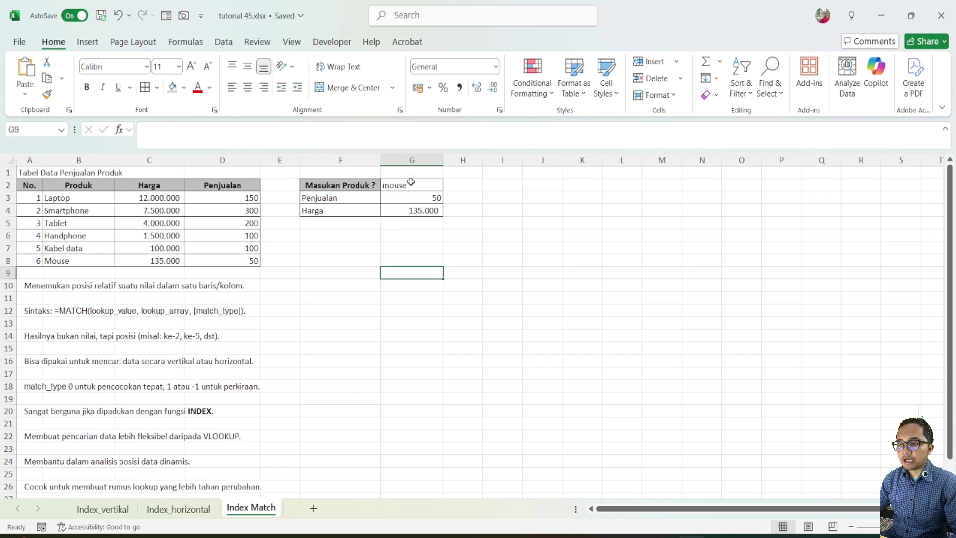
Set the product name in cell G2 to tablet to test the lookup with another product
left_click(409, 184)
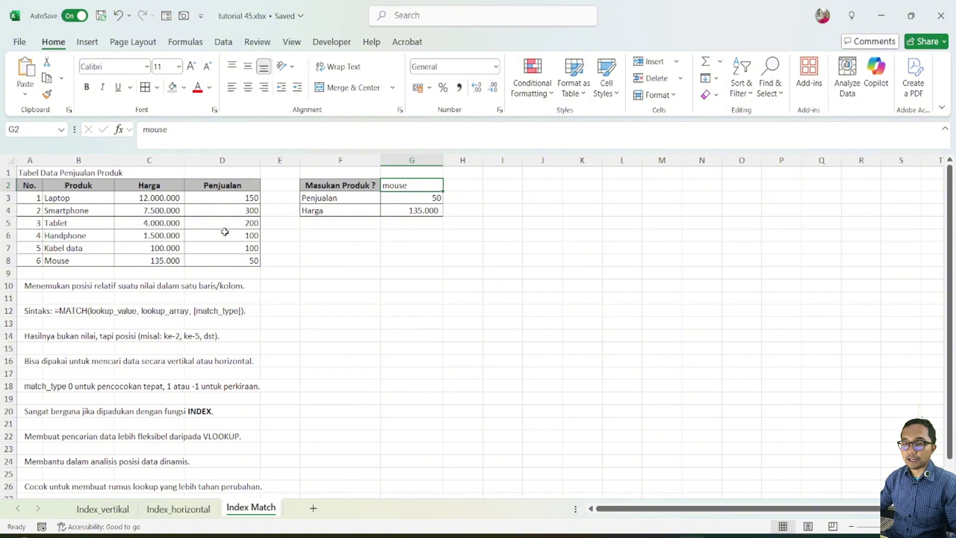
key("Down")
left_click(408, 188)
type("tab")
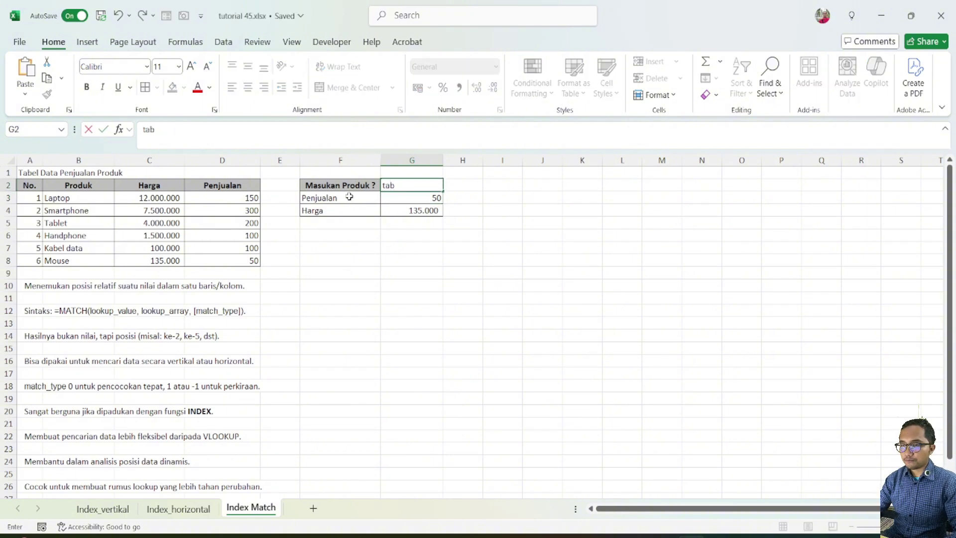
type("let")
key("Return")
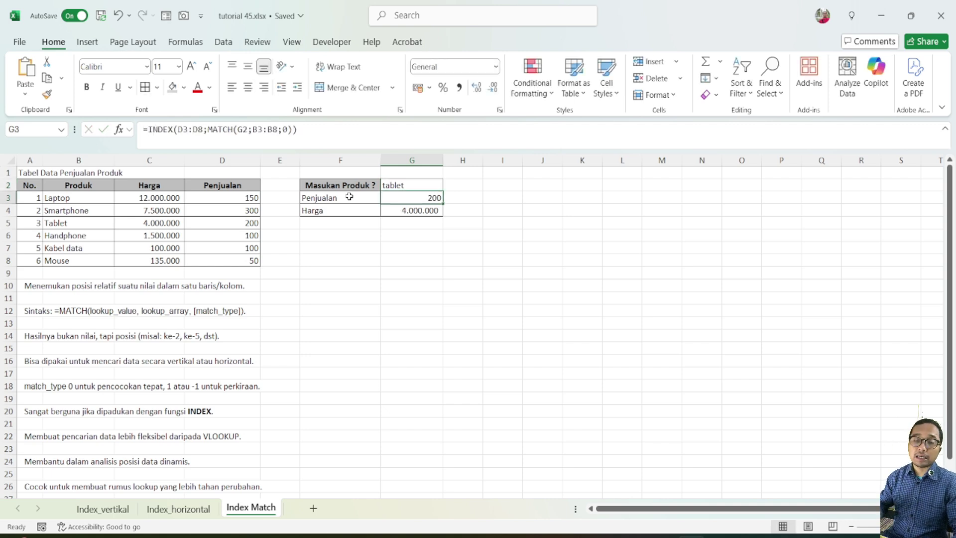